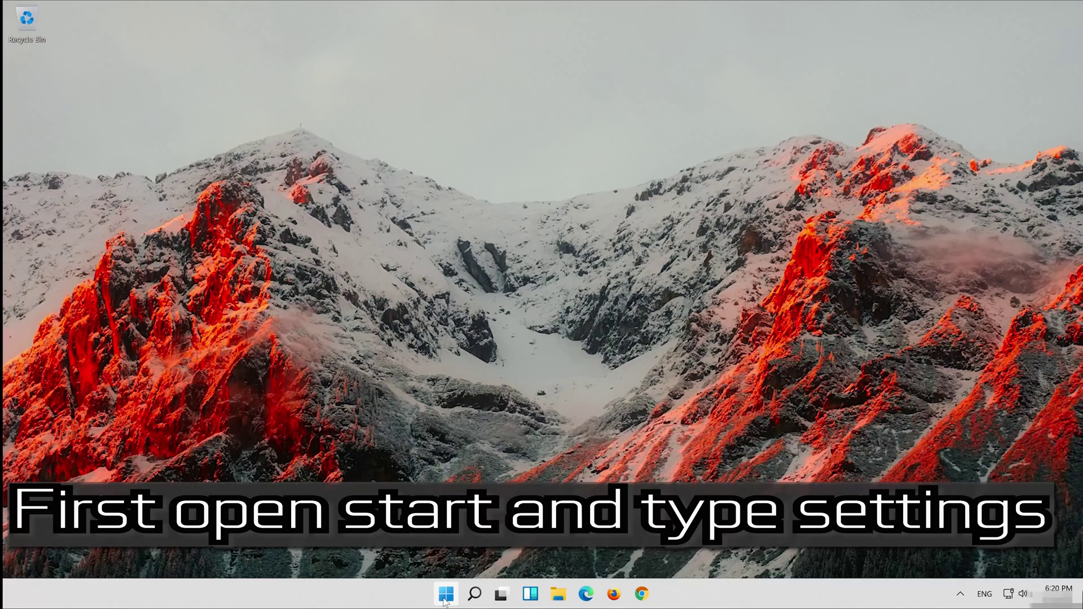
Step: Open the Windows Settings app and go to the Apps & features page listing the installed apps
left_click(445, 601)
type("settings")
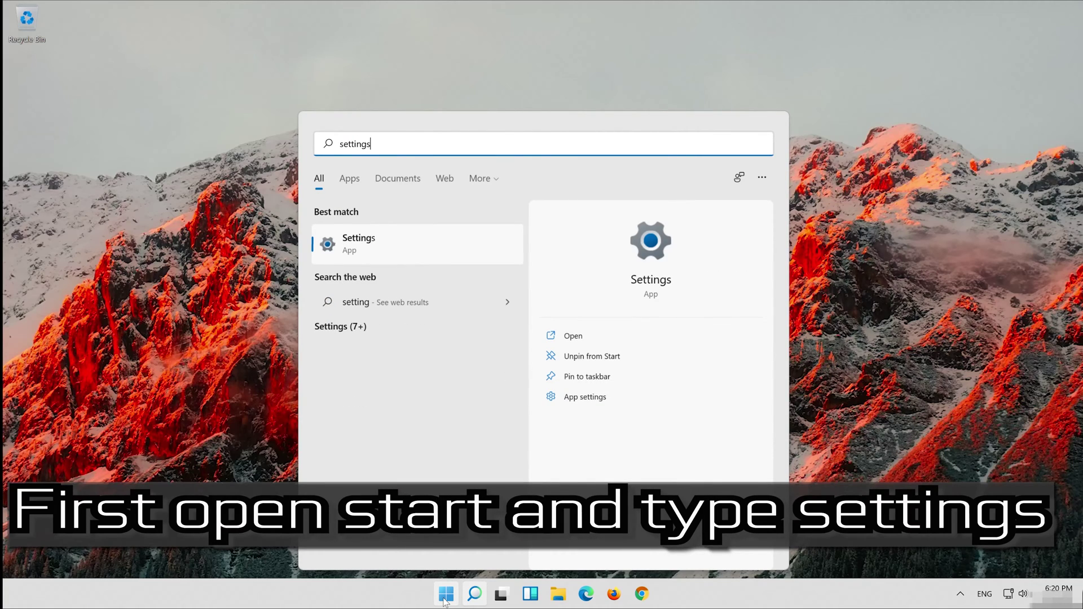
left_click(408, 261)
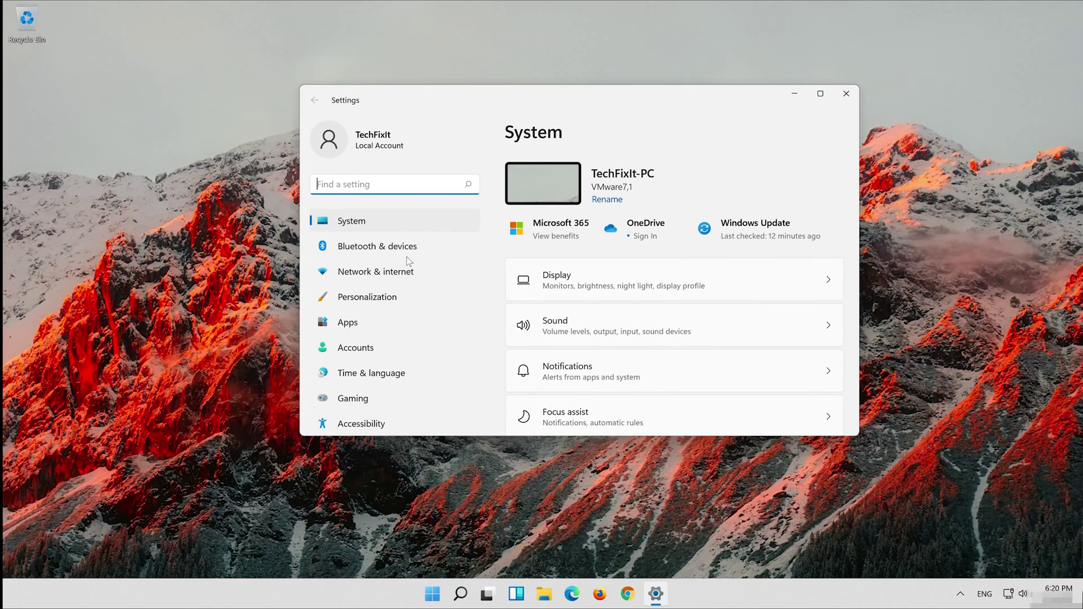
left_click(377, 330)
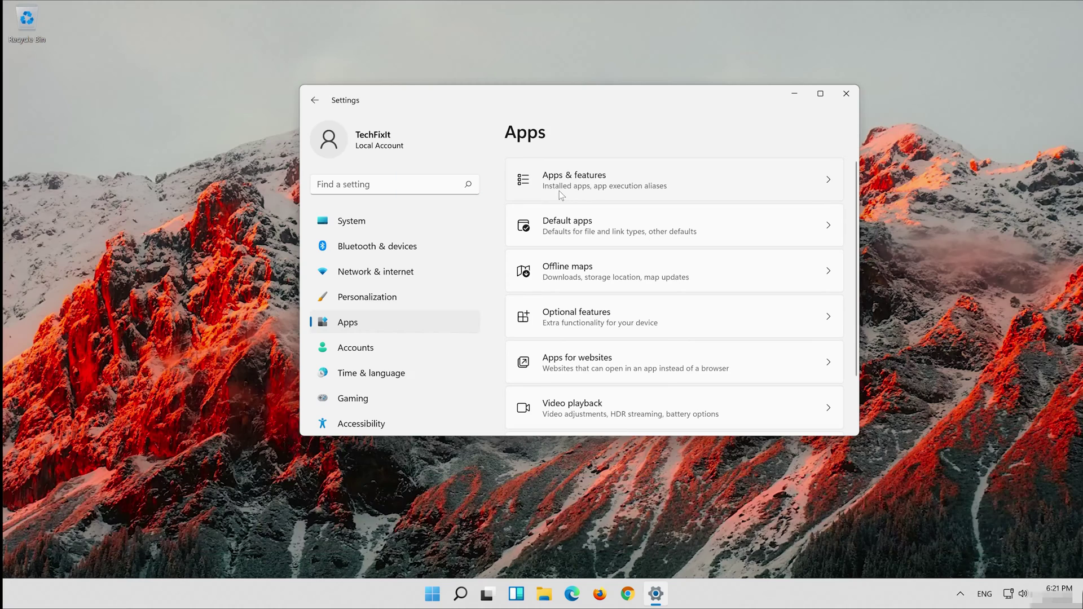
left_click(560, 190)
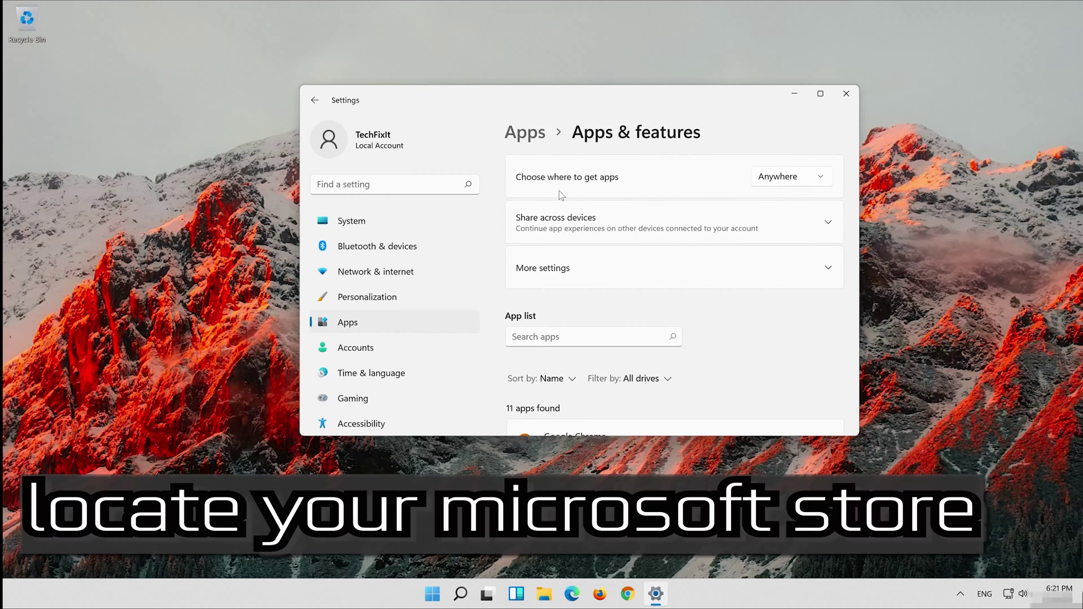
Step: Locate Microsoft Store among the installed apps and open its advanced options
scroll(685, 304, "down", 10)
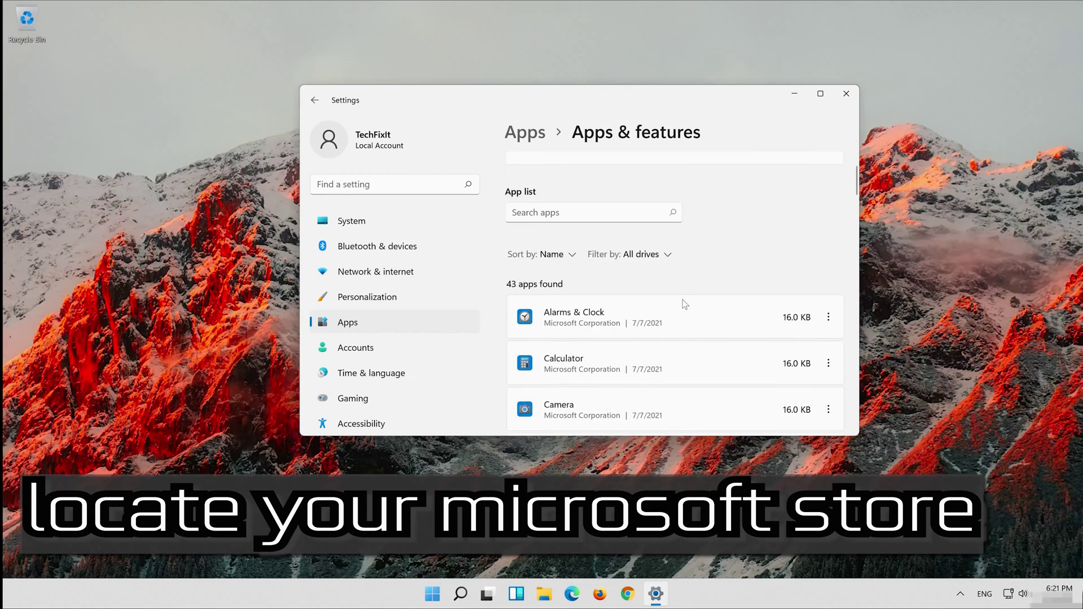
scroll(683, 303, "down", 5)
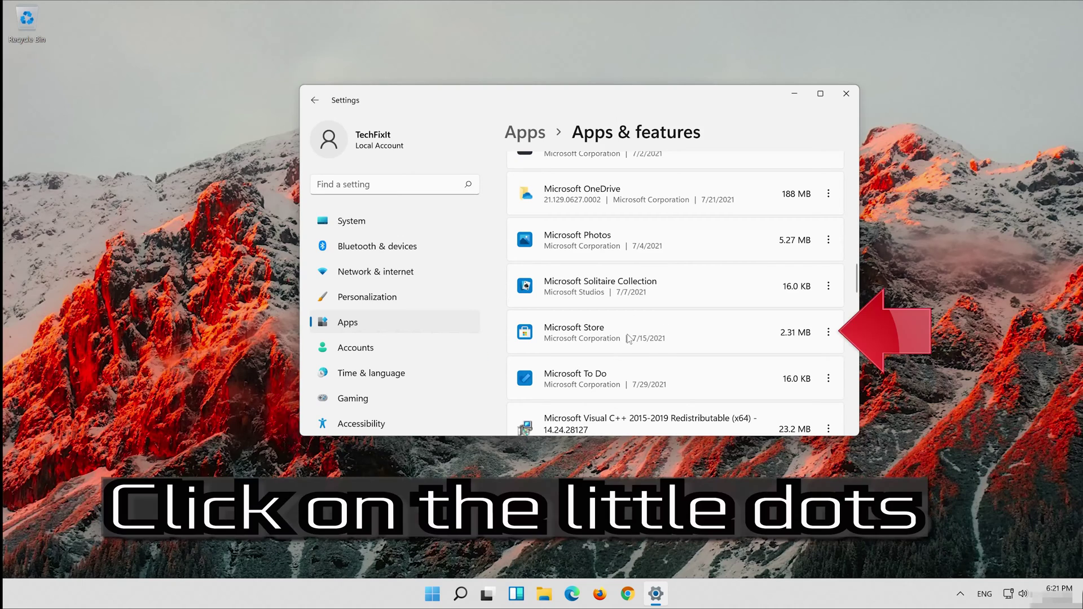
left_click(828, 332)
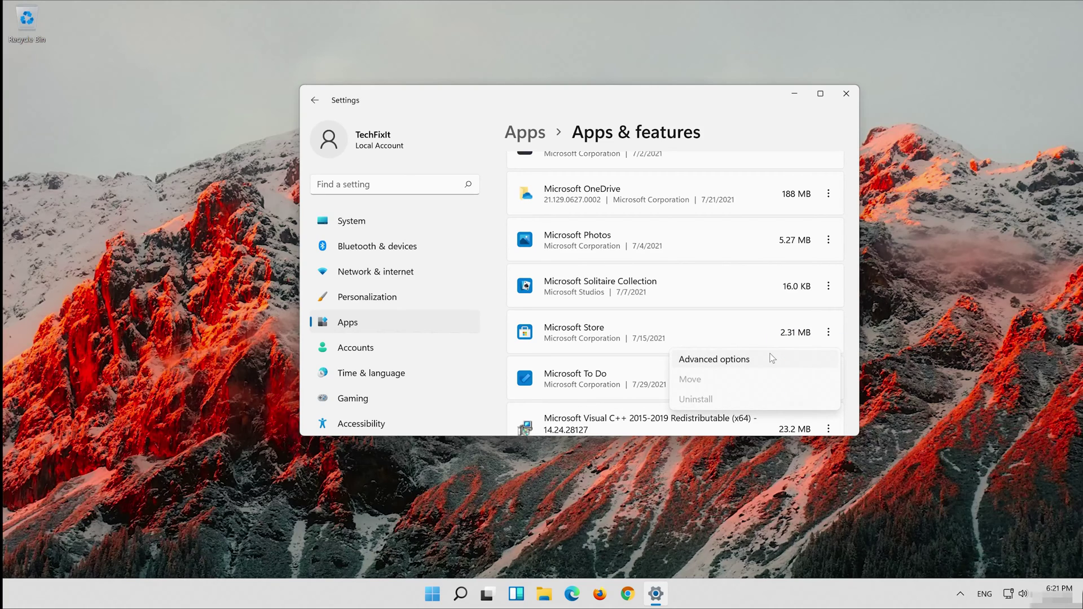
left_click(770, 354)
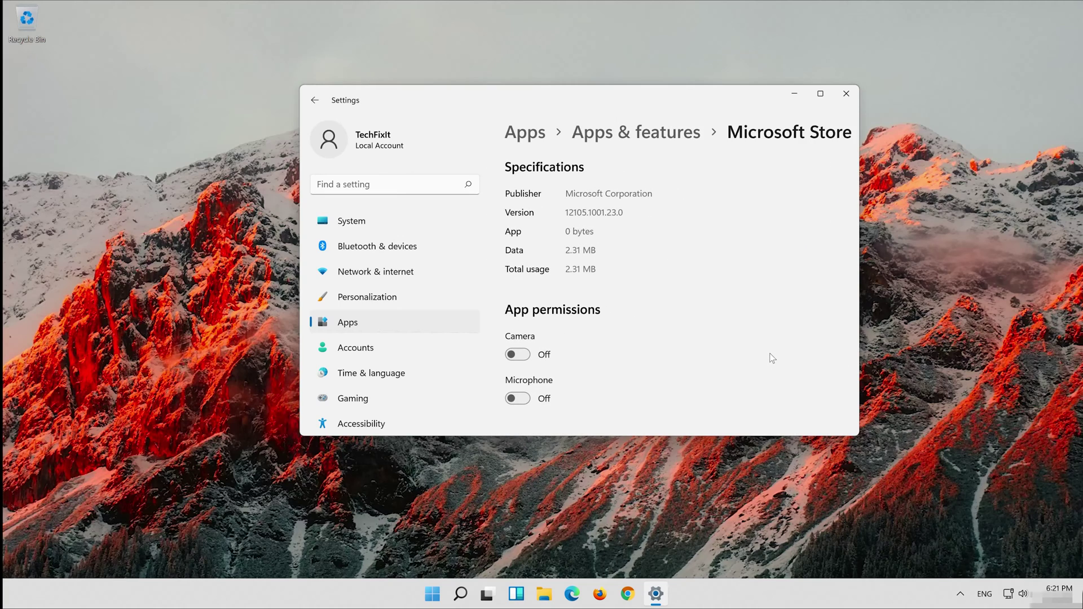
Step: Repair the Microsoft Store app and reset it, confirming the deletion of its app data
scroll(699, 286, "down", 4)
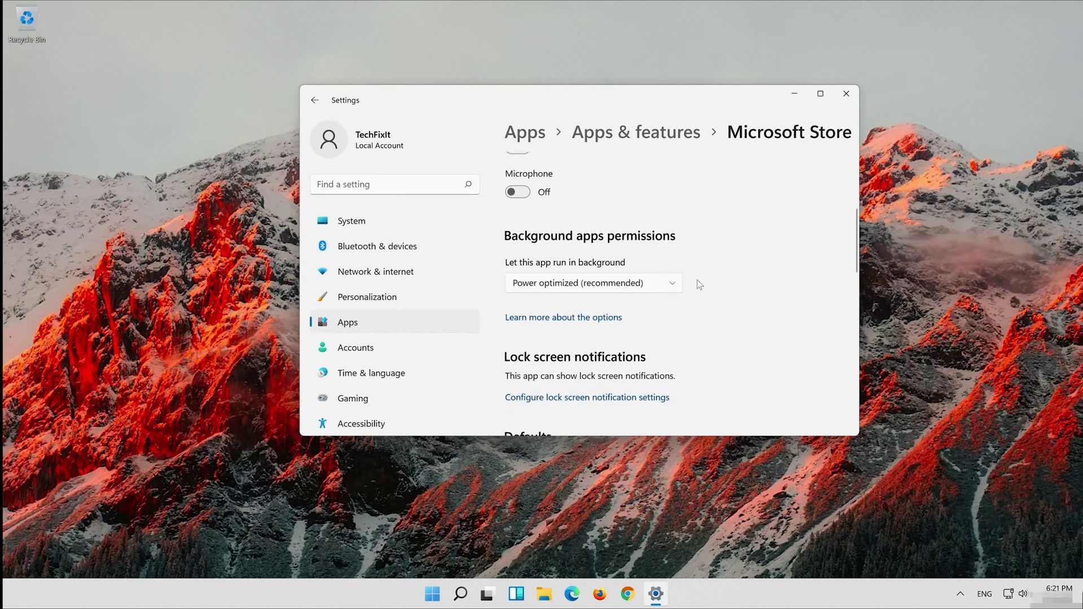
scroll(699, 285, "down", 5)
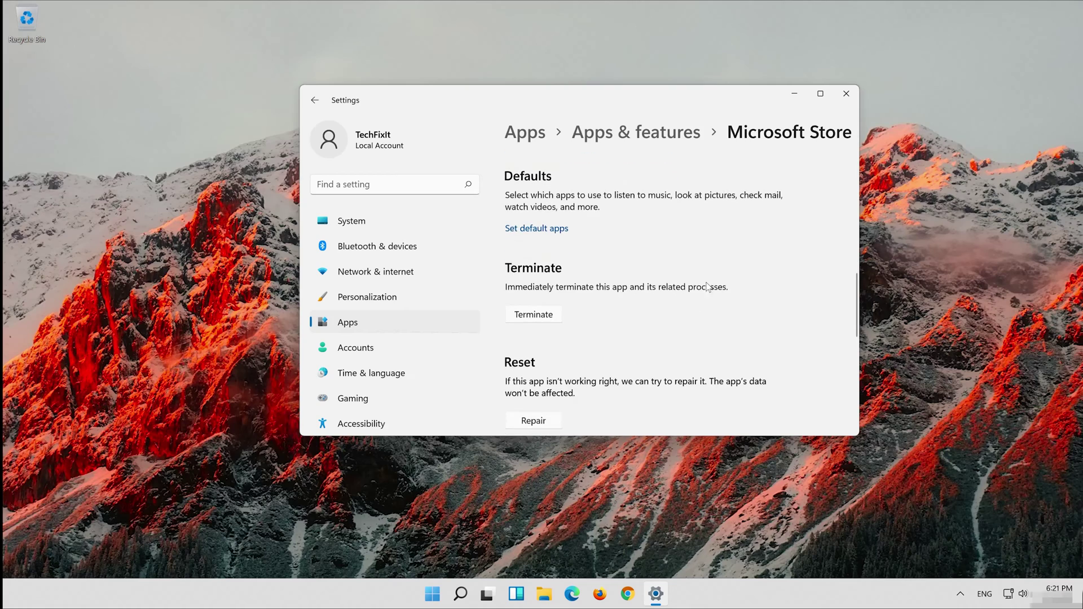
scroll(720, 286, "down", 3)
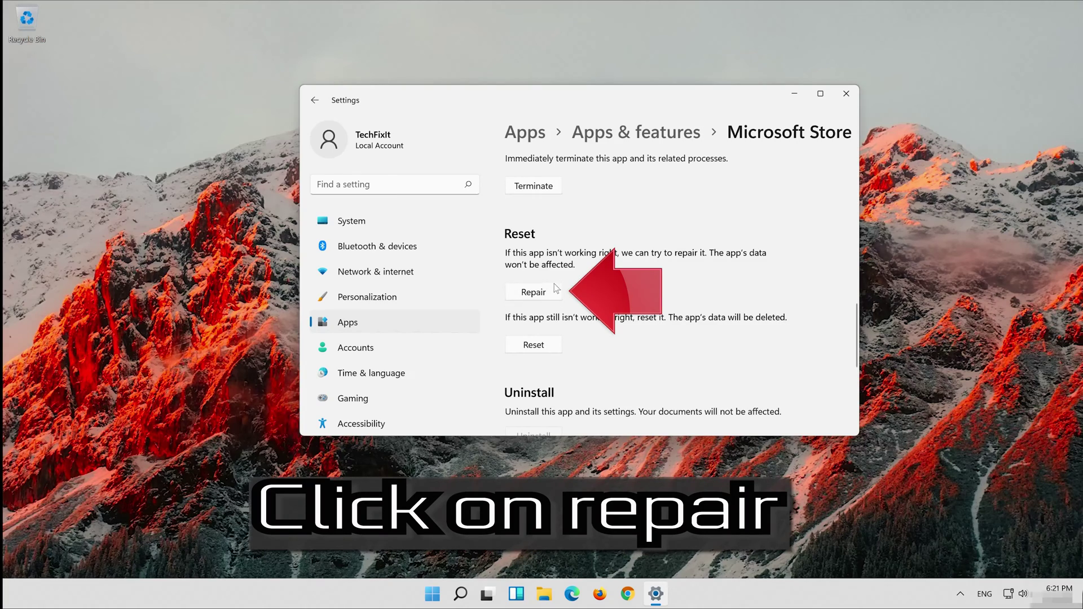
left_click(525, 293)
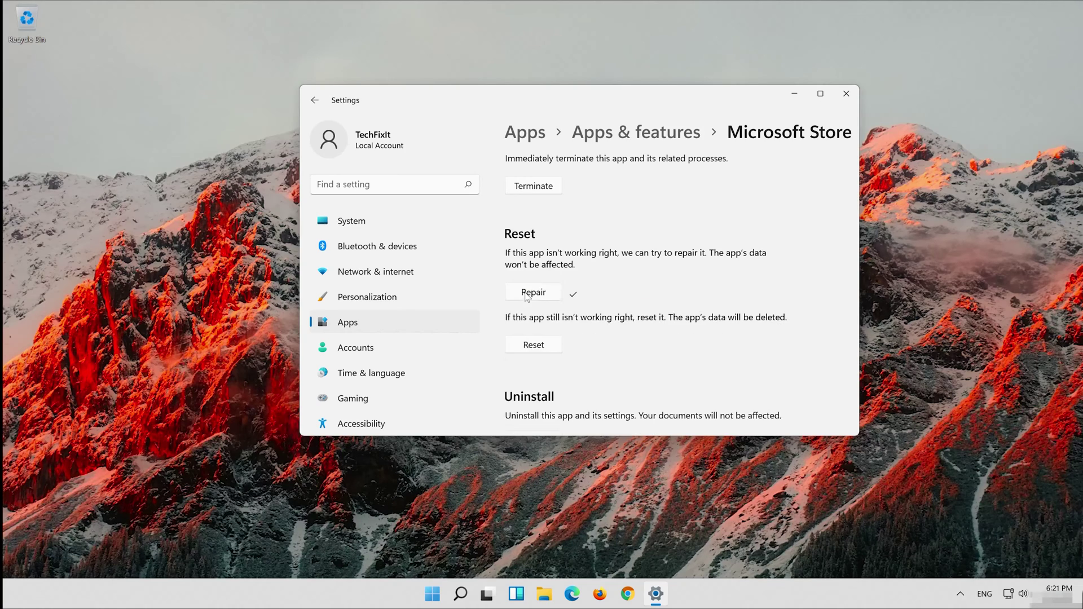
left_click(530, 344)
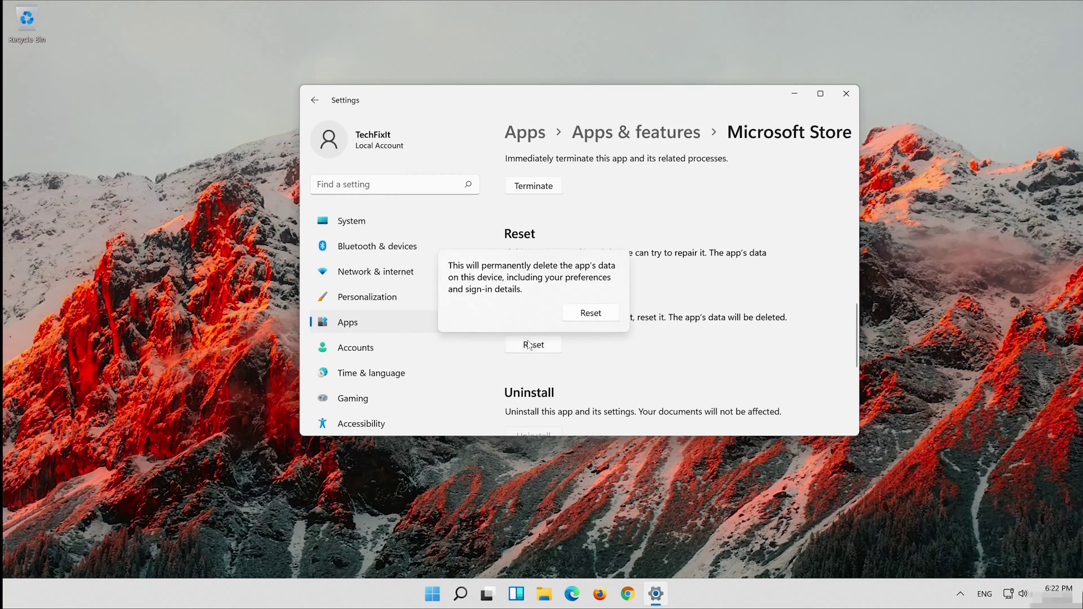
left_click(589, 320)
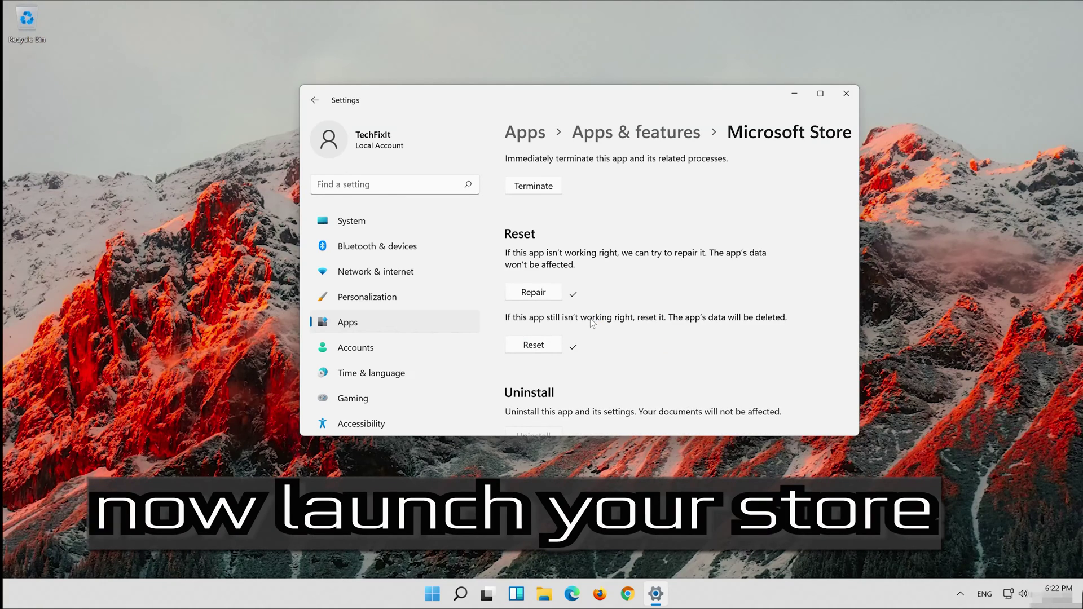
Step: Close Settings, launch Microsoft Store and reposition its window on the desktop
scroll(592, 321, "up", 3)
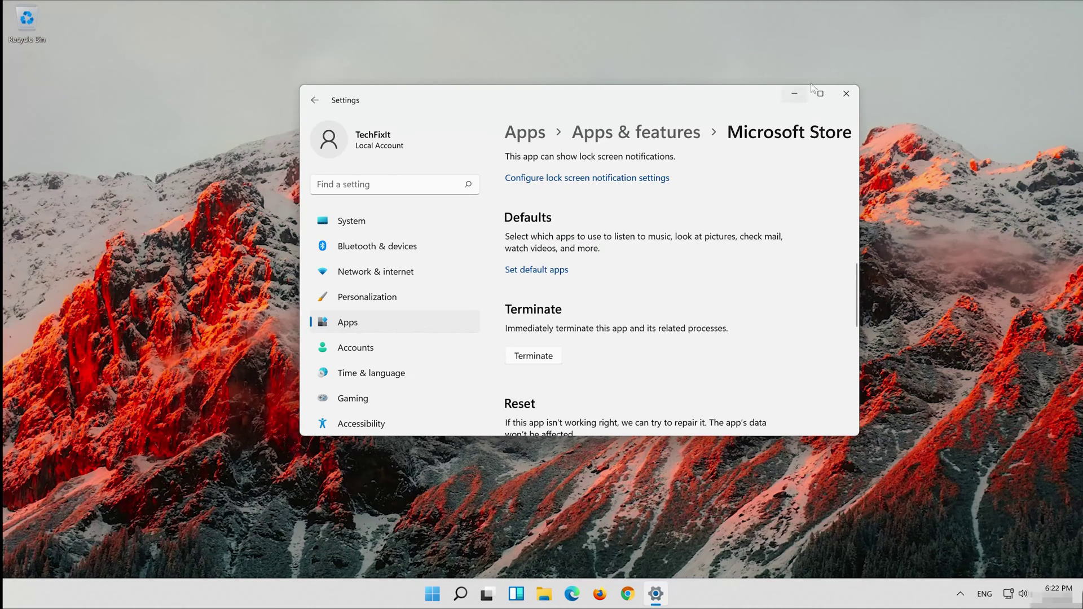
left_click(847, 94)
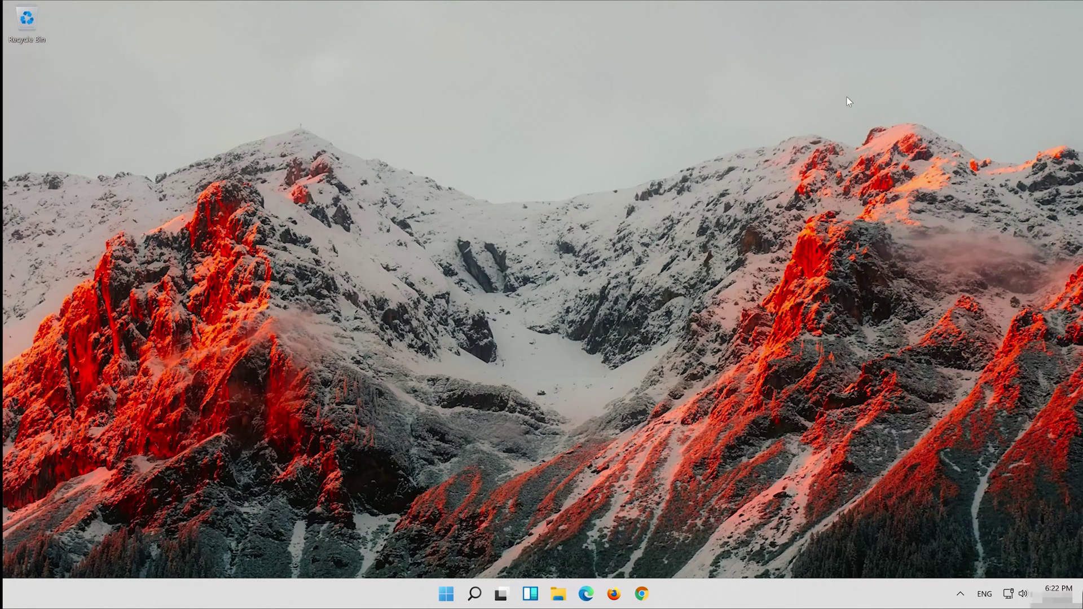
left_click(455, 596)
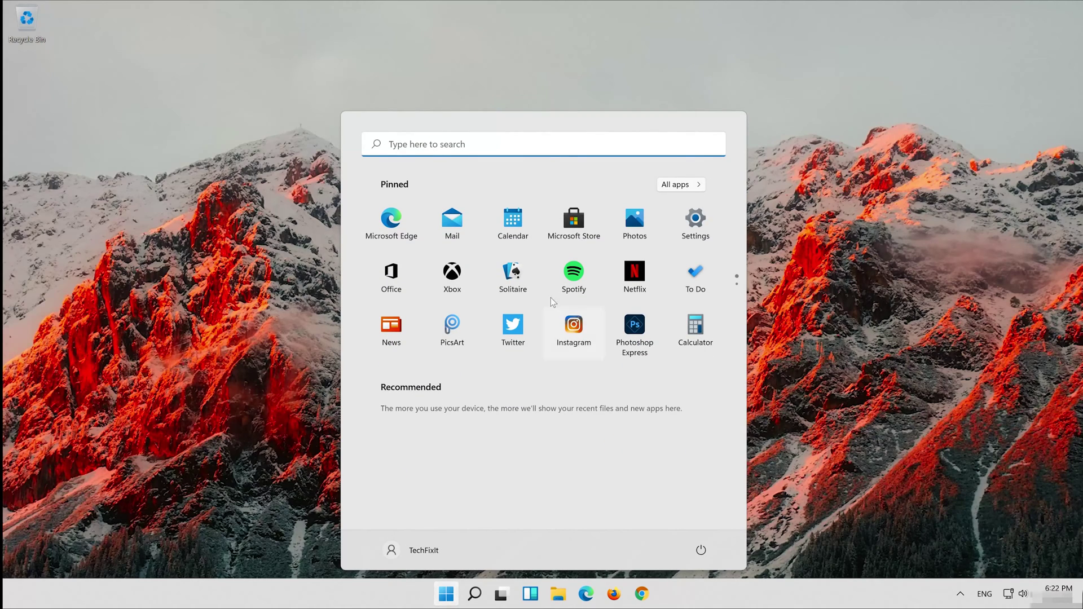
left_click(574, 219)
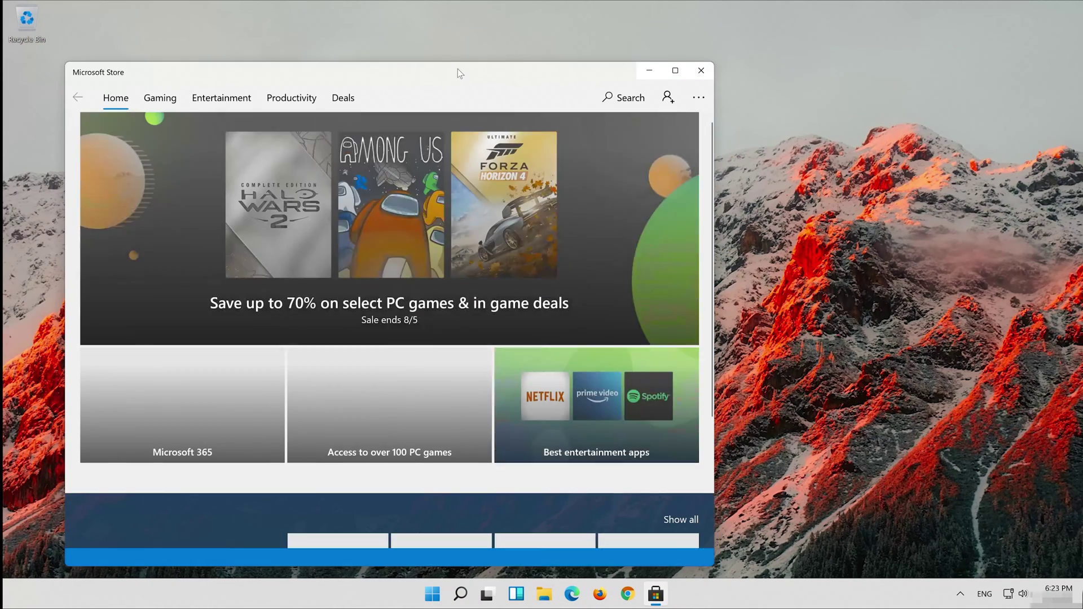
left_click_drag(458, 69, 721, 41)
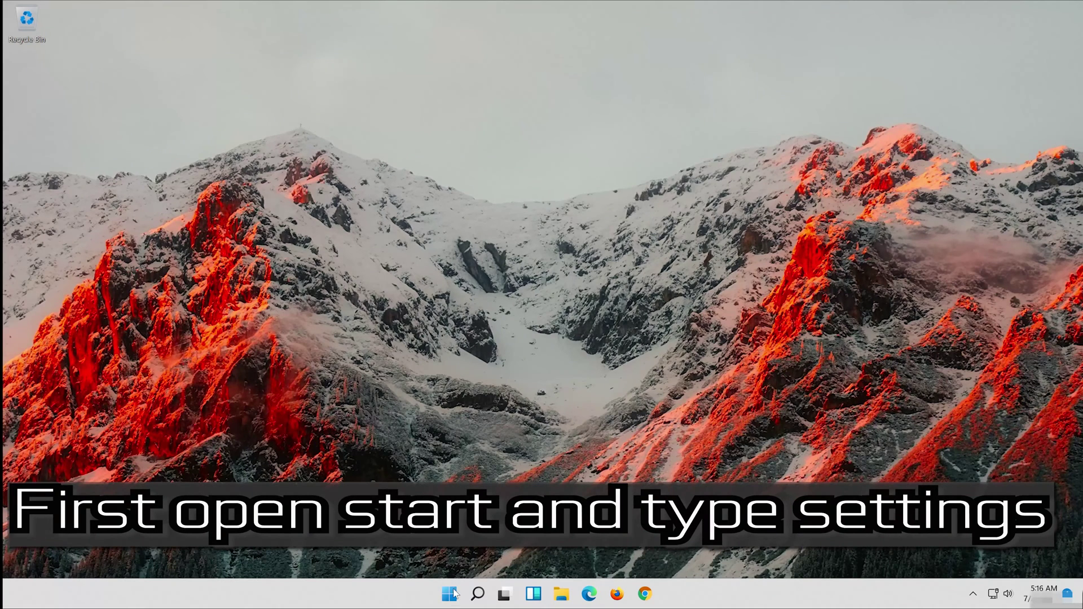
Step: Open the Windows Settings app and go to the Other troubleshooters page in the system's Troubleshoot settings
left_click(450, 594)
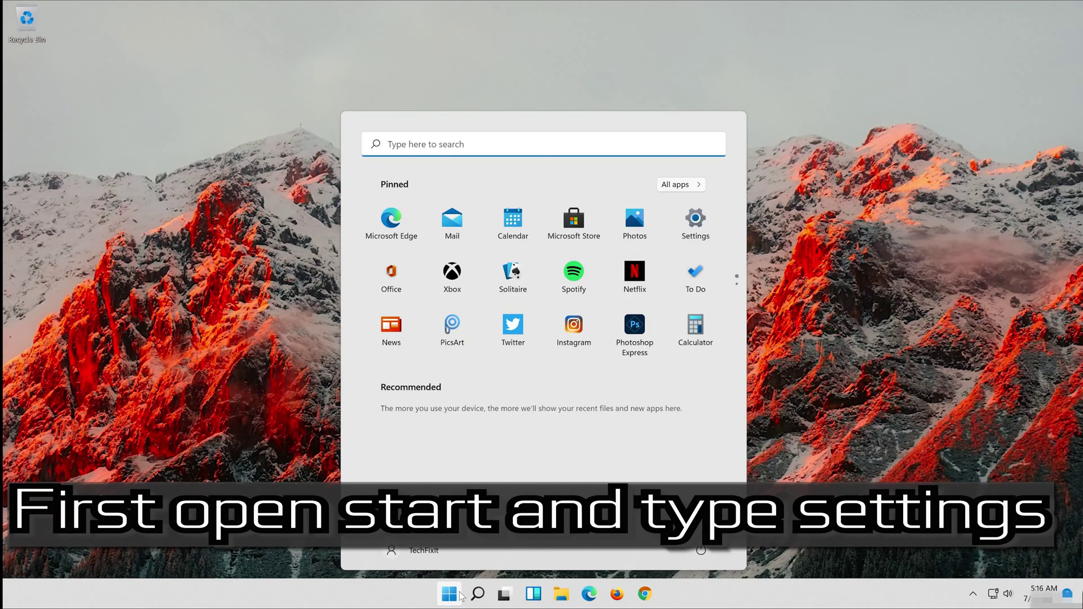
type("settings")
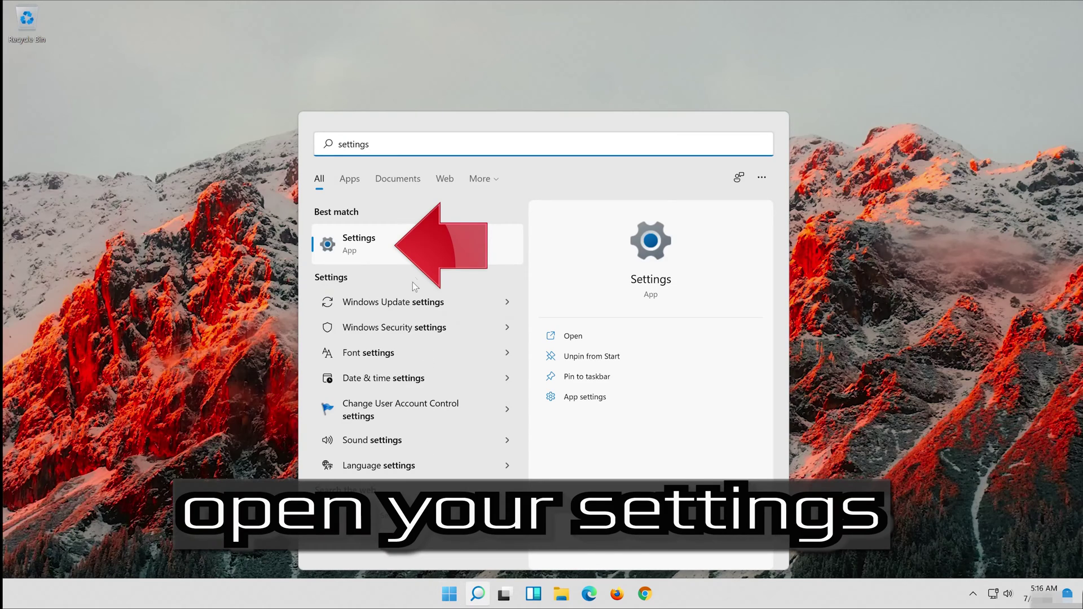
left_click(406, 251)
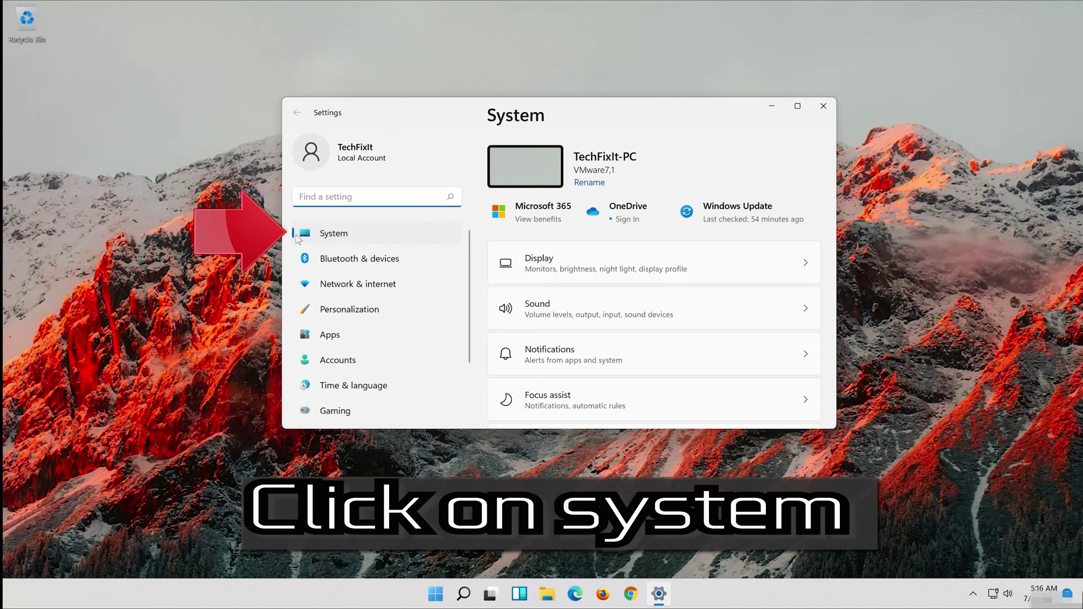
left_click(357, 238)
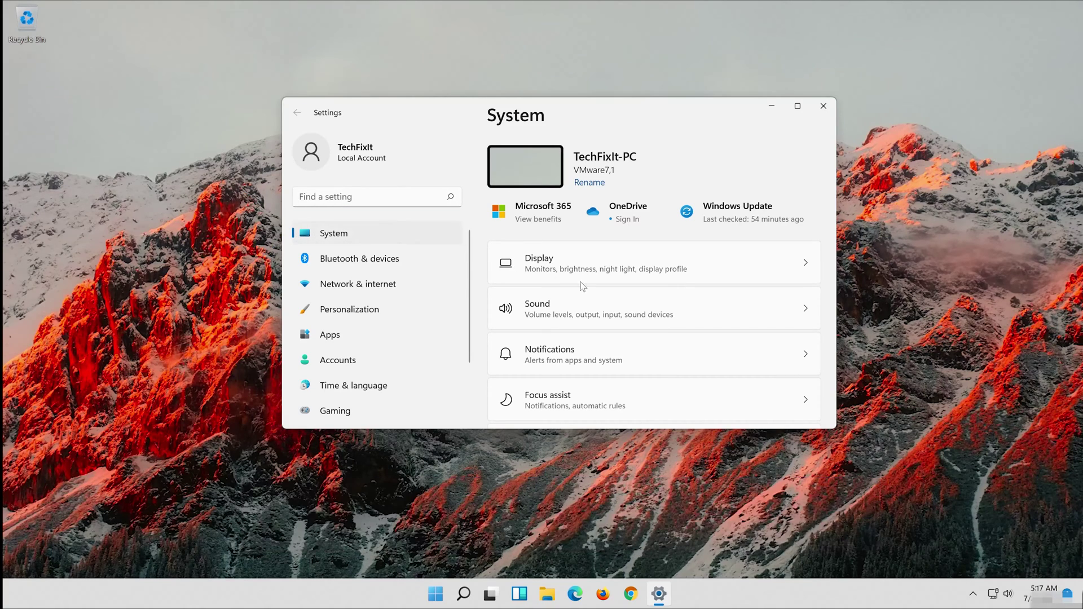
scroll(620, 348, "down", 3)
scroll(620, 348, "down", 3)
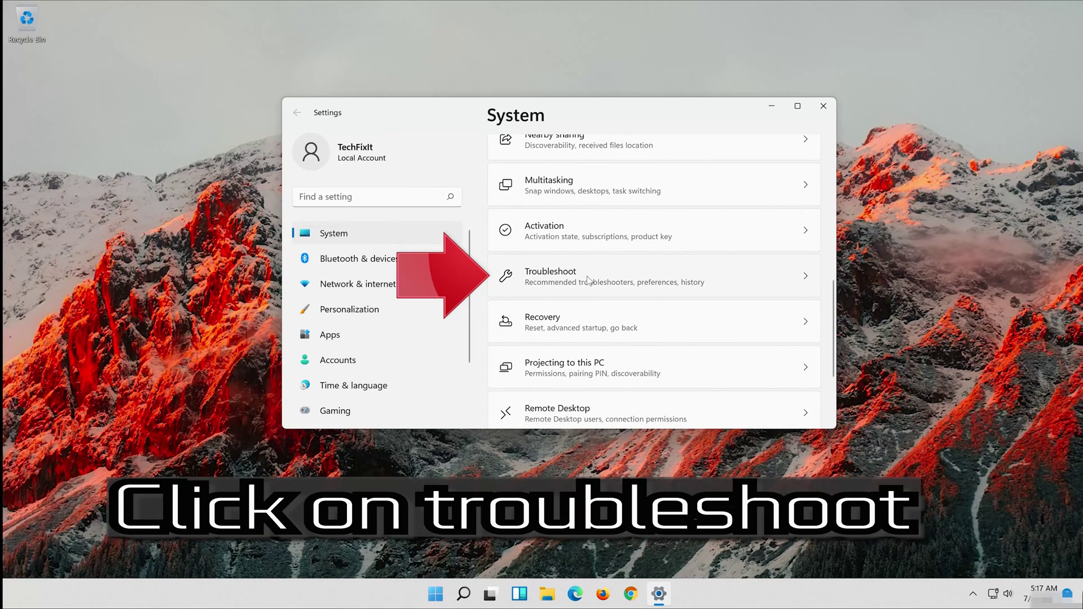
left_click(588, 280)
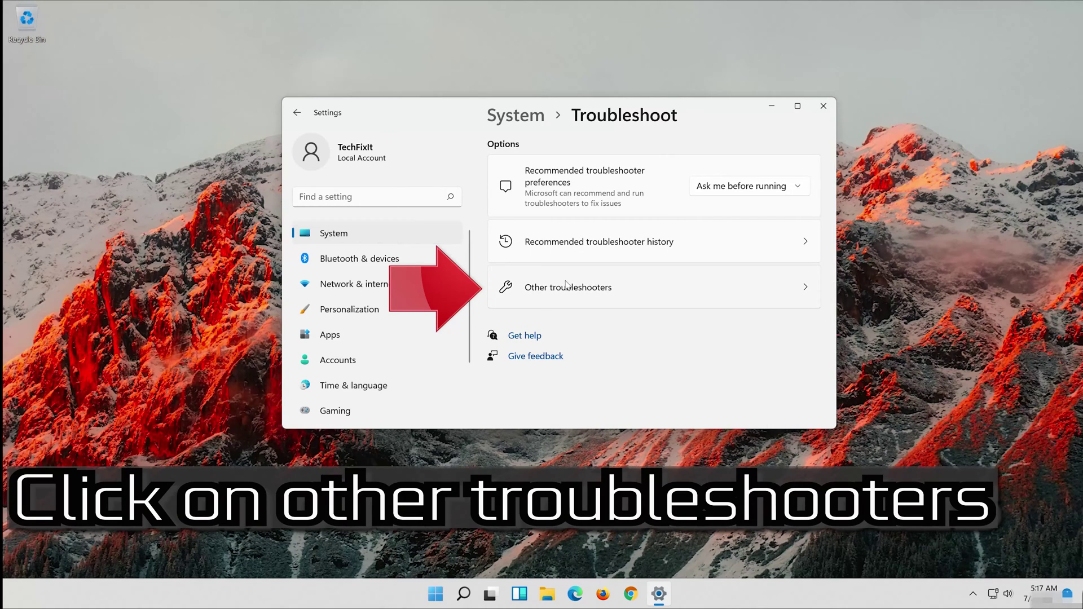
left_click(616, 289)
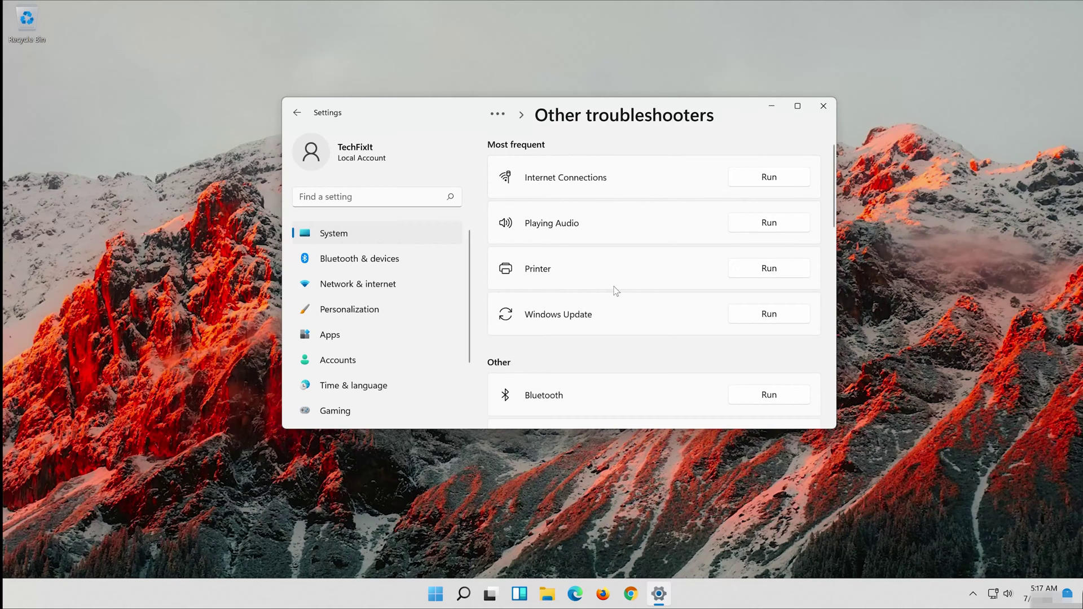
Step: Find and run the Windows Store Apps troubleshooter in the list of other troubleshooters
scroll(616, 291, "down", 5)
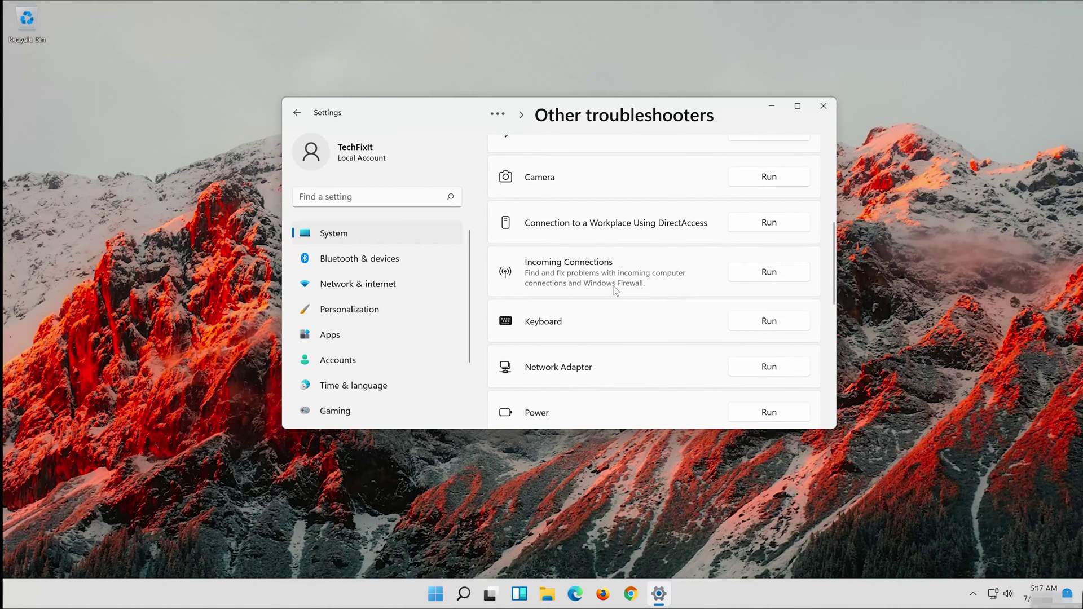
scroll(616, 291, "down", 4)
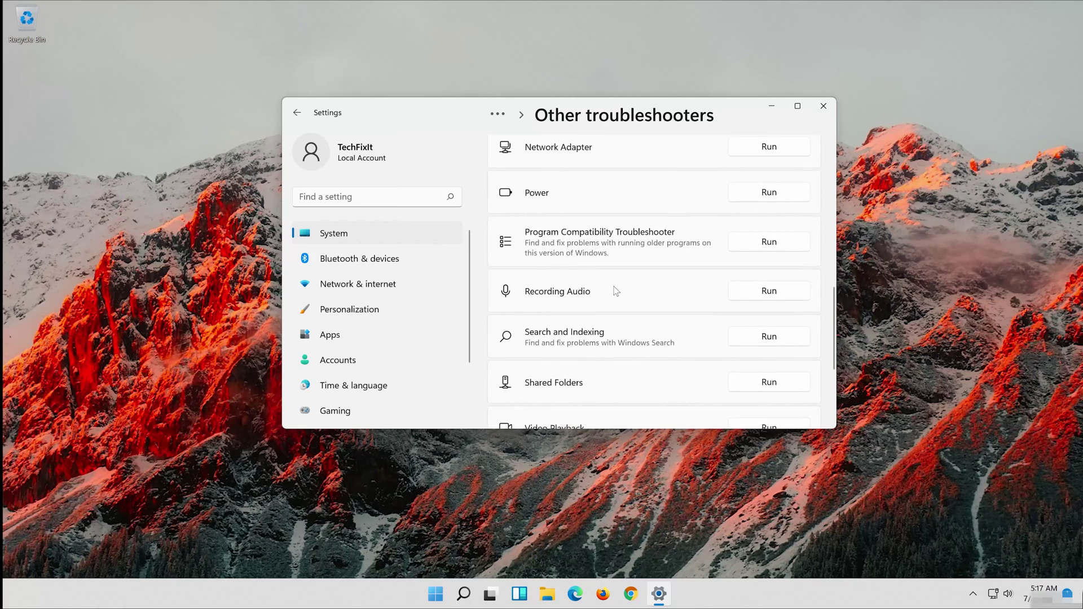
scroll(616, 291, "down", 4)
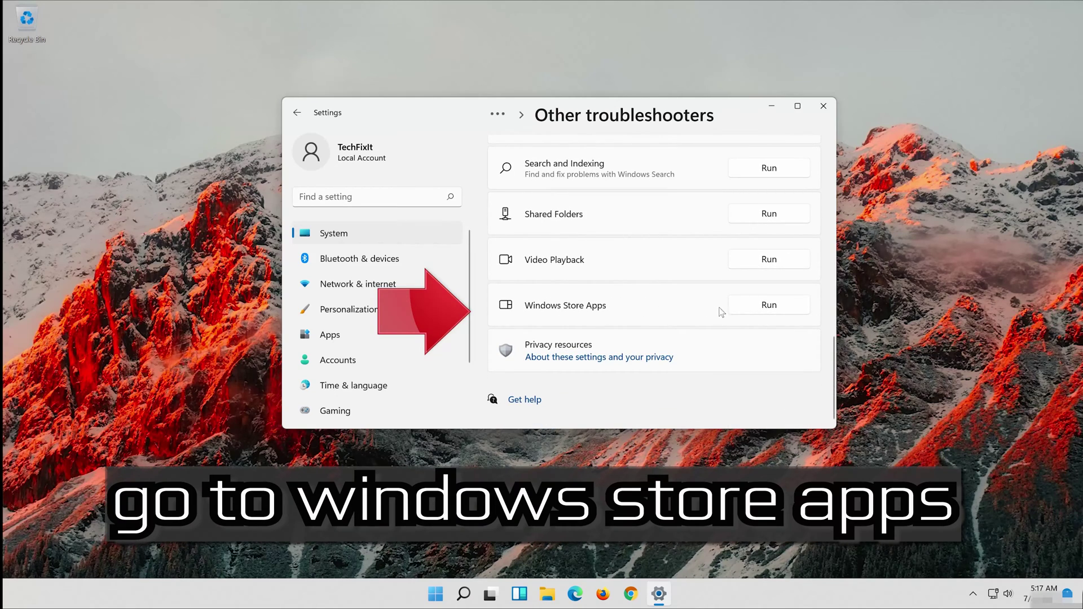
left_click(774, 305)
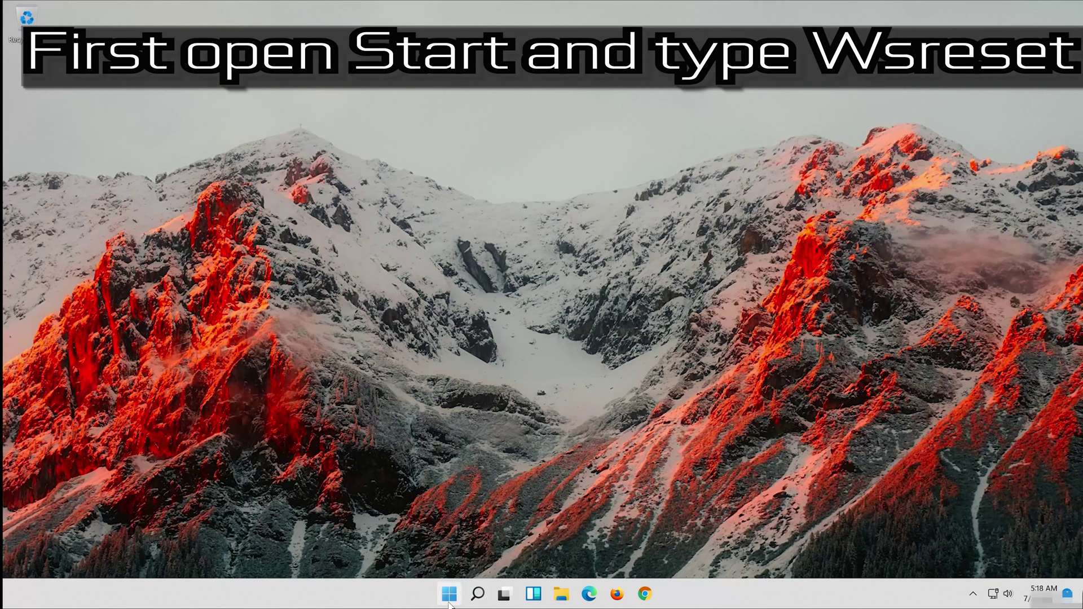
Step: Run the wsreset command to reset the Store and reposition the Microsoft Store window on the desktop
left_click(449, 598)
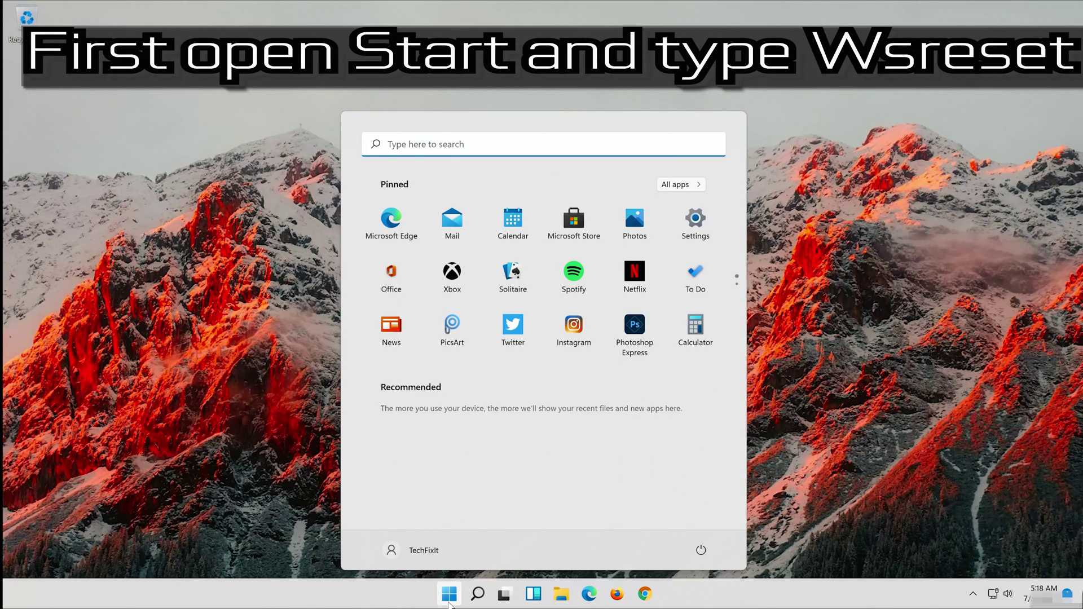
type("wsrese")
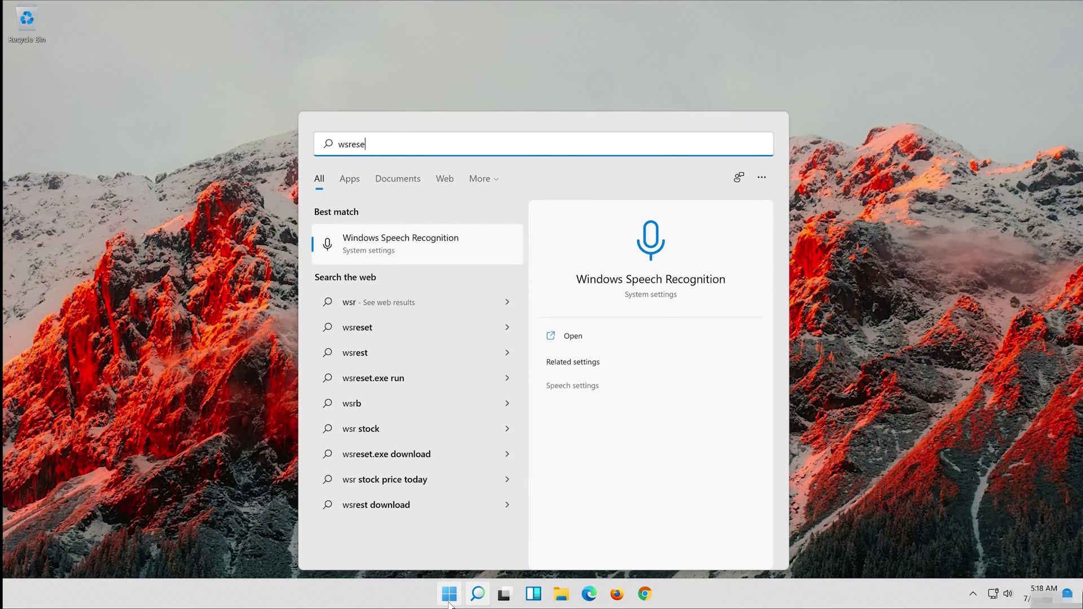
type("t")
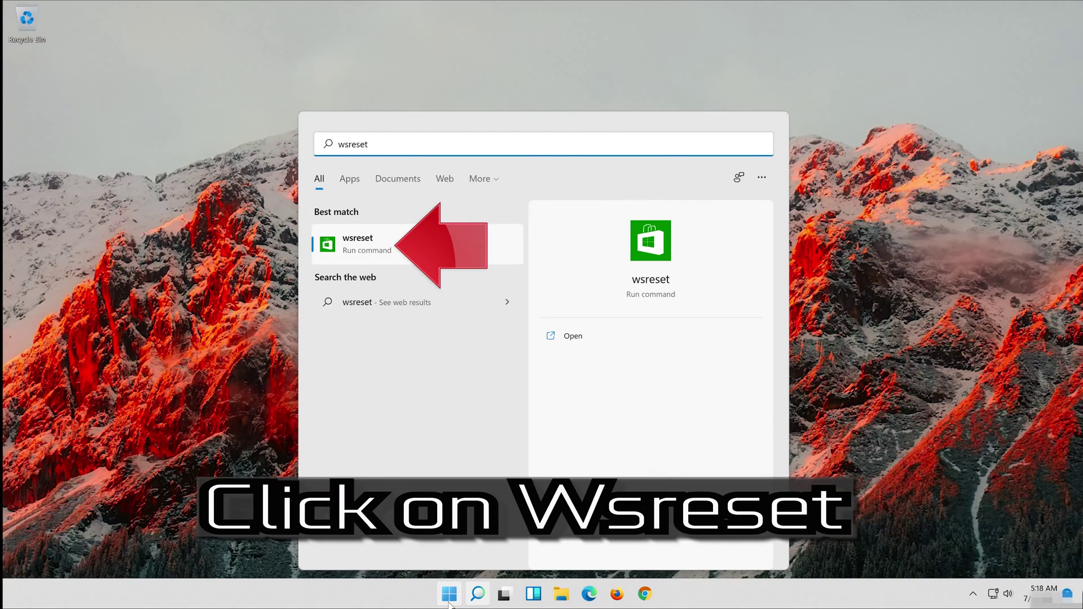
left_click(377, 248)
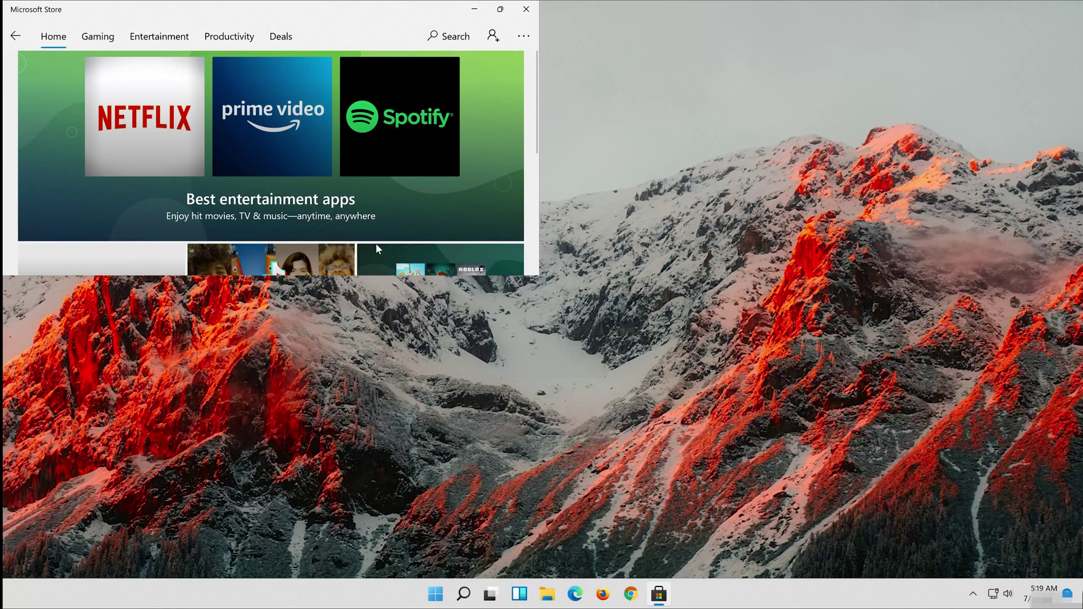
left_click_drag(275, 9, 512, 133)
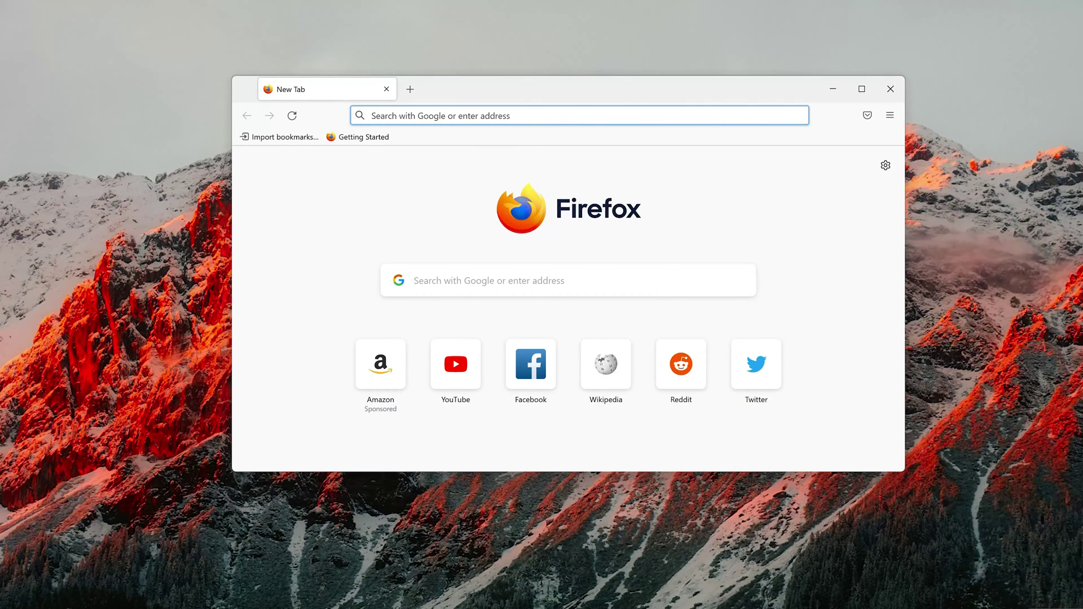
Step: Open microsoft.com/en-us/software-download/windows11 in Firefox, save MediaCreationToolW11.exe from the Create Windows 11 Installation Media section and close the browser
right_click(526, 113)
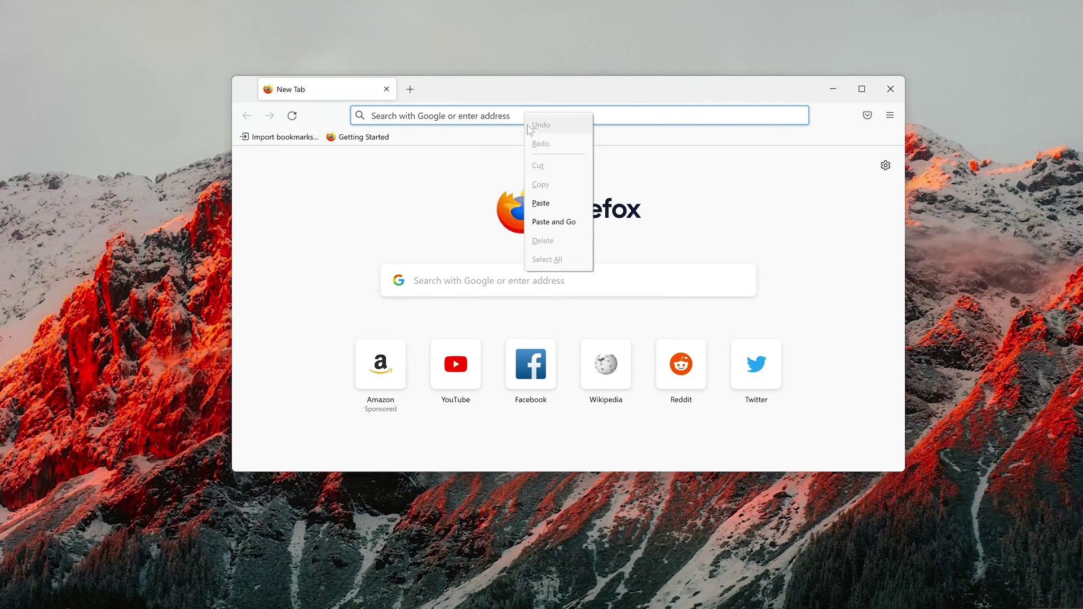
left_click(551, 222)
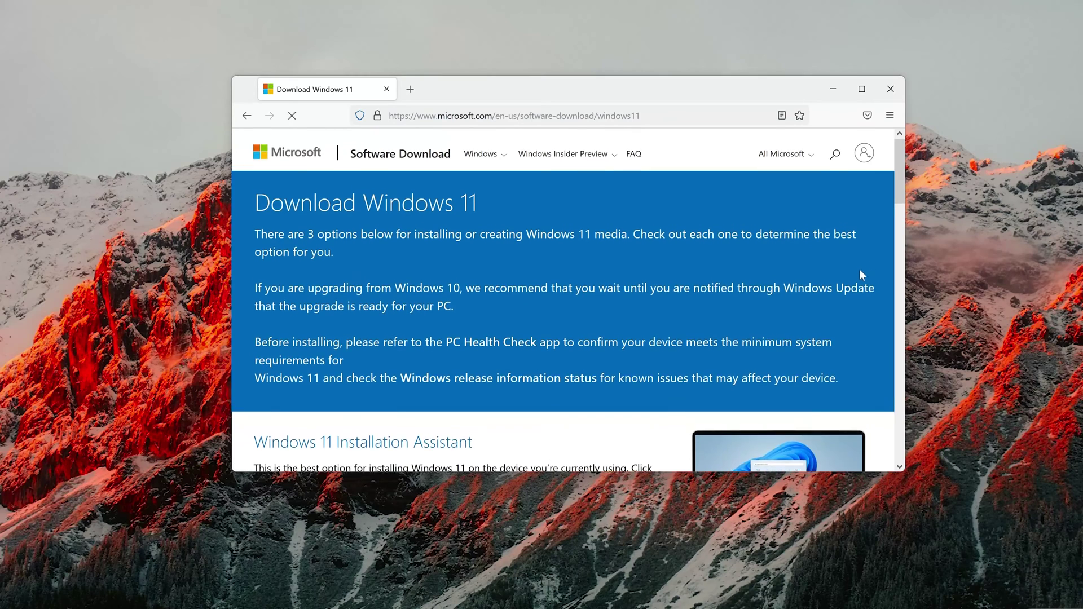
scroll(862, 275, "down", 8)
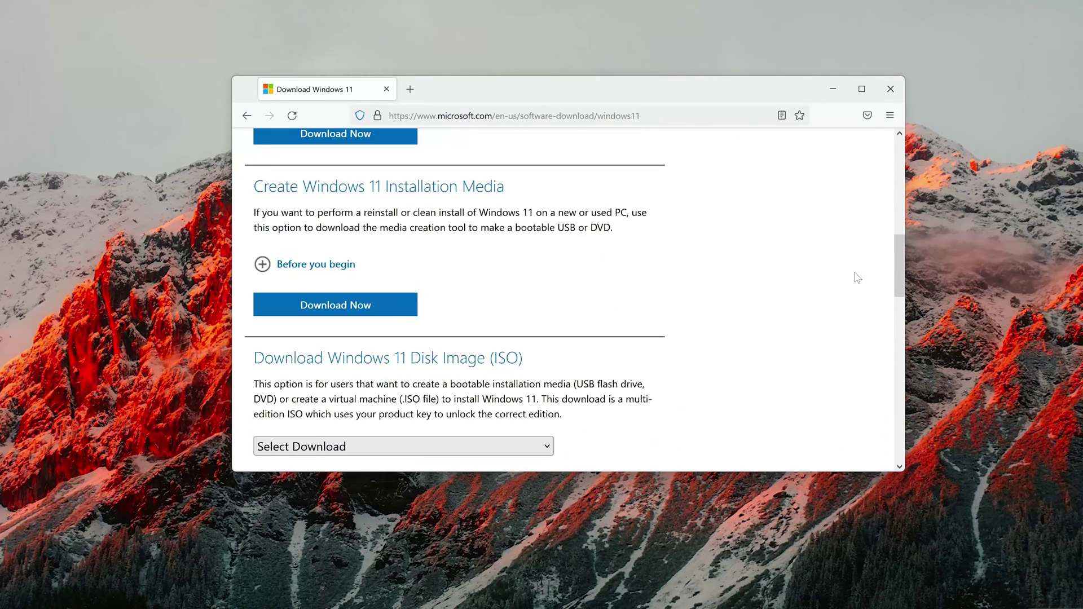
scroll(857, 277, "up", 3)
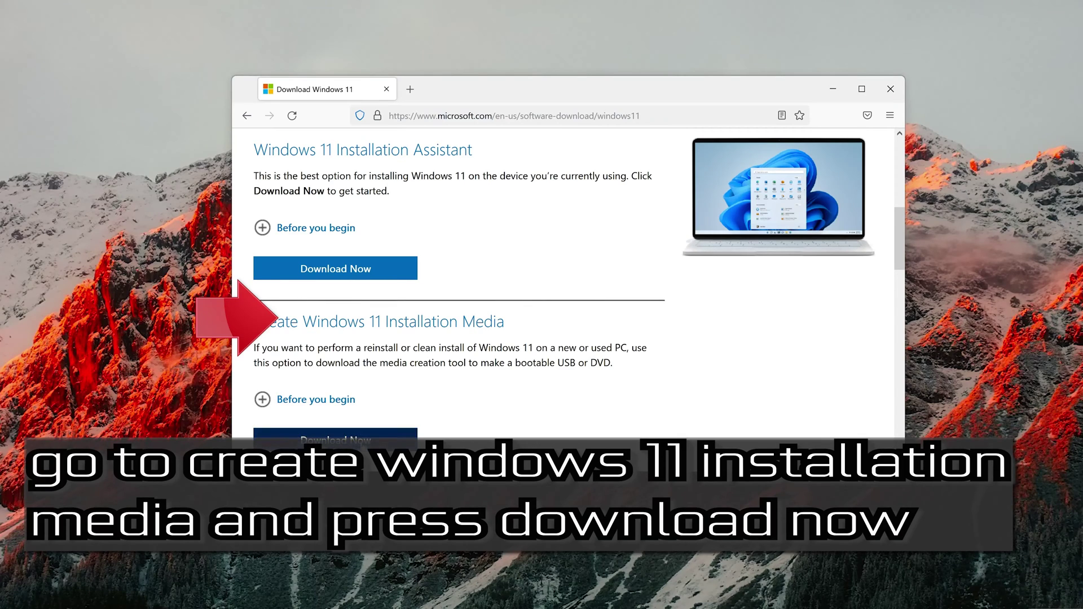
left_click(335, 440)
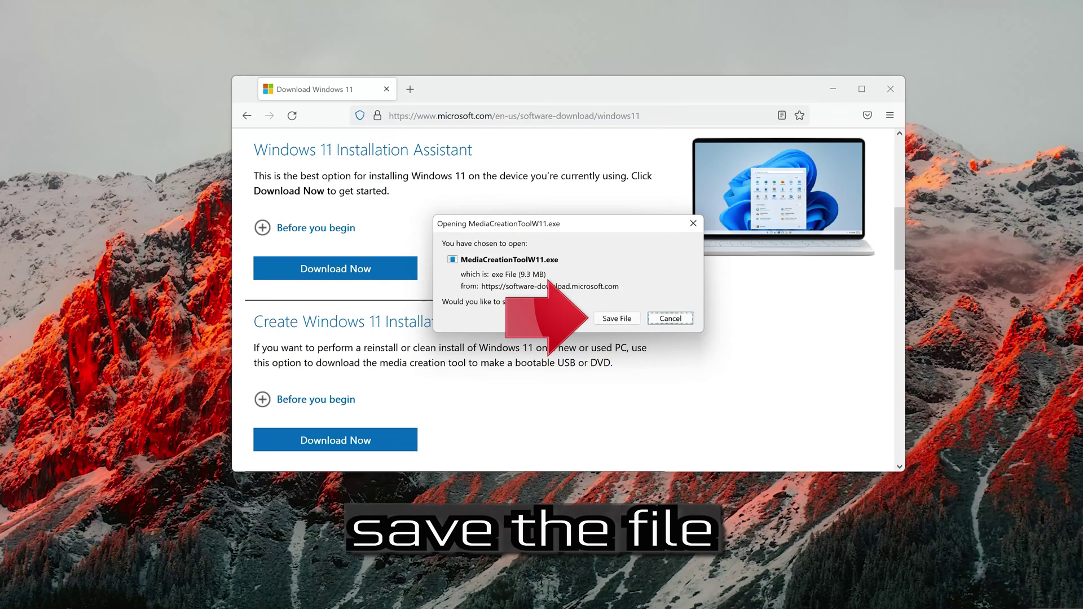
left_click(618, 325)
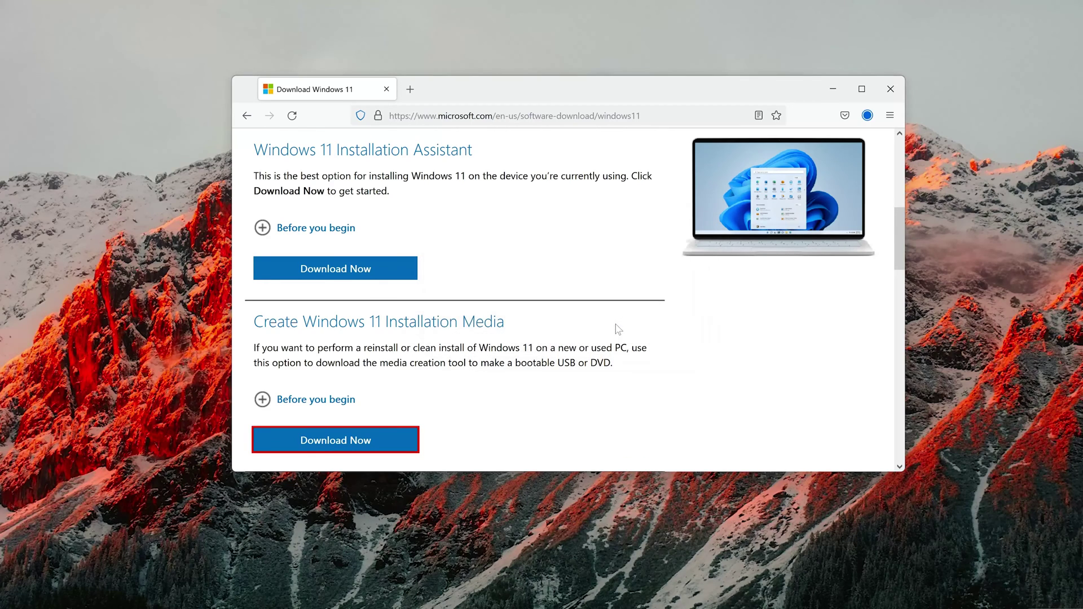
left_click(889, 93)
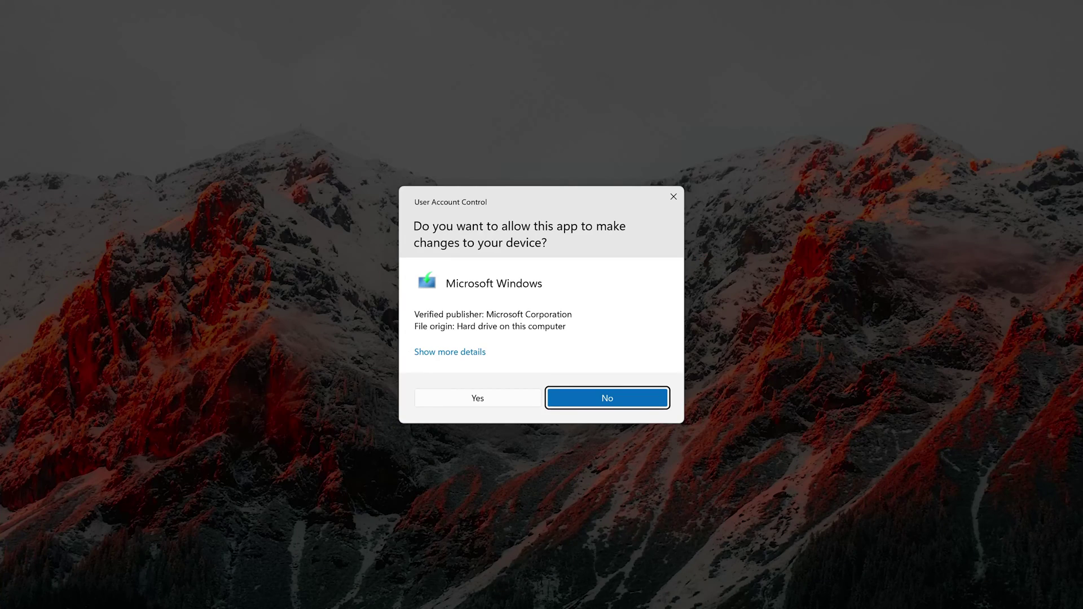
Step: Allow the media creation tool to run, accept its license terms and continue with the recommended language and edition options for this PC
left_click(477, 398)
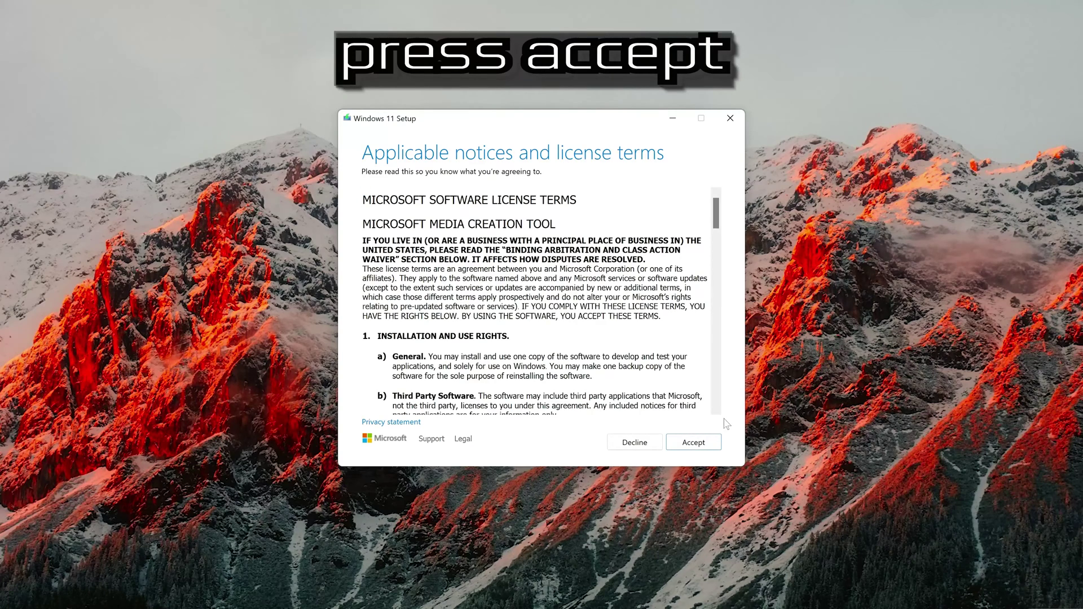
left_click(707, 451)
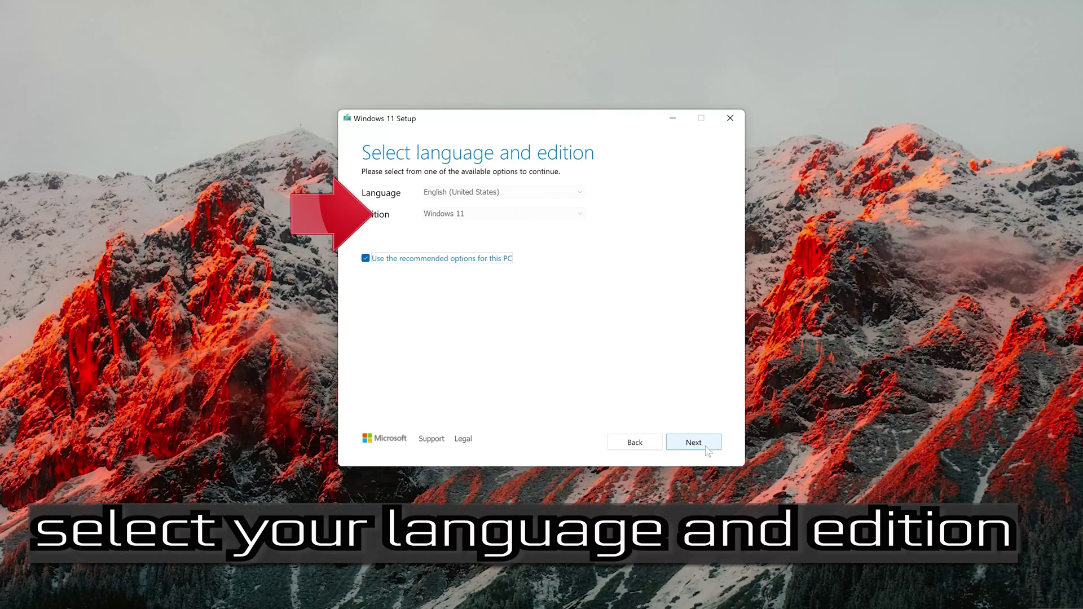
left_click(366, 258)
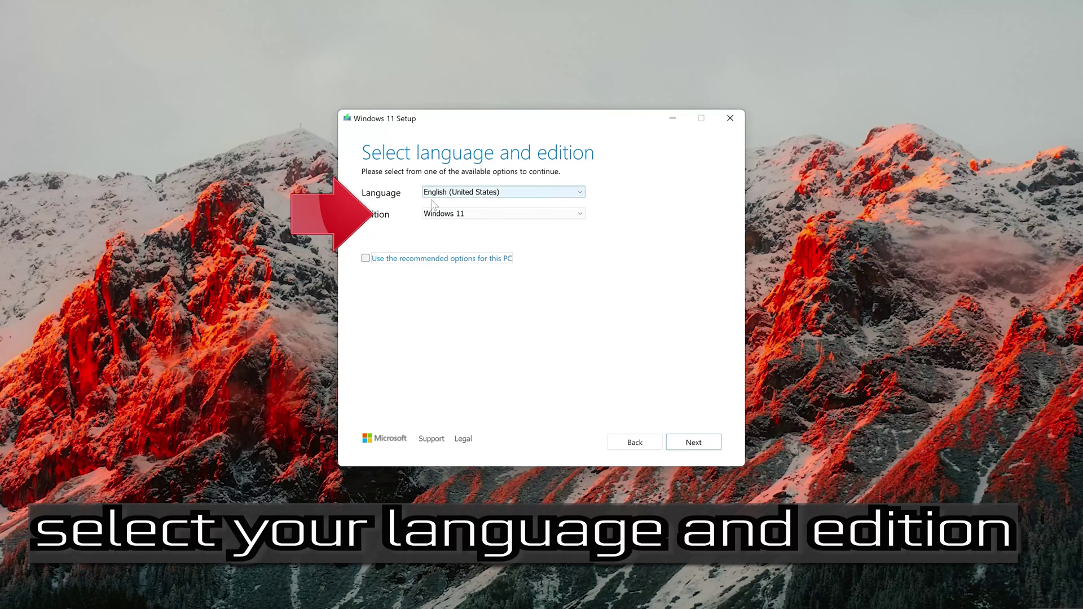
left_click(366, 258)
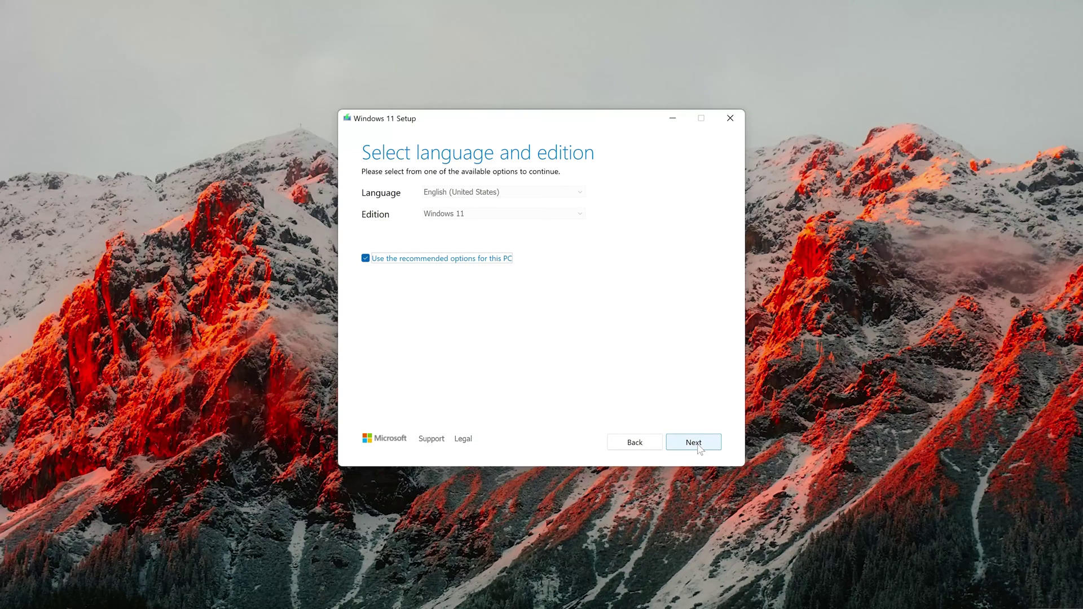
left_click(697, 444)
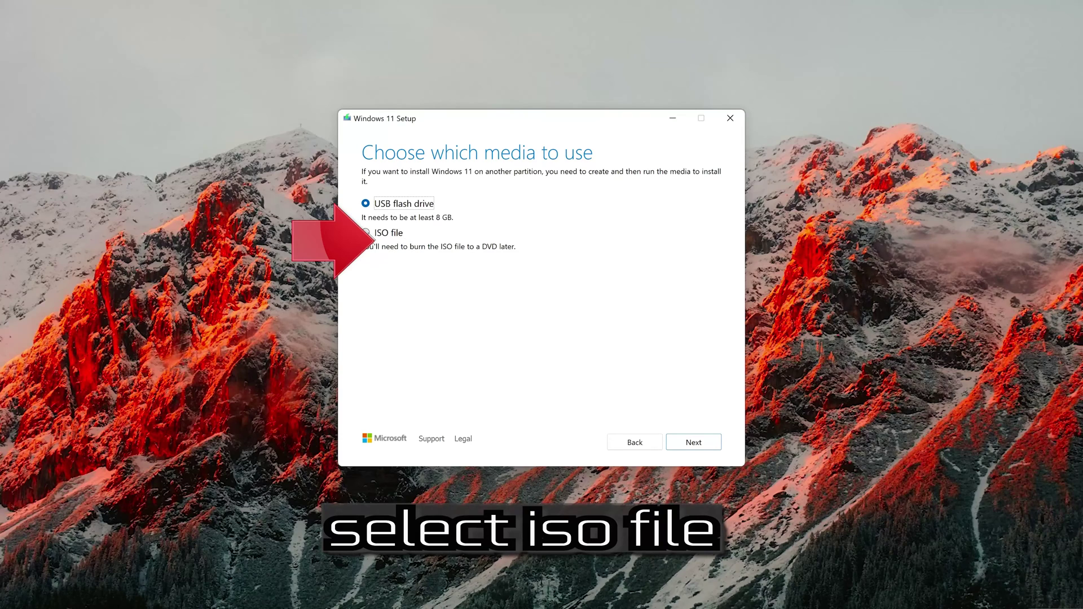
Step: Choose ISO file as the installation media and save it to the Desktop as Windows 11
left_click(367, 233)
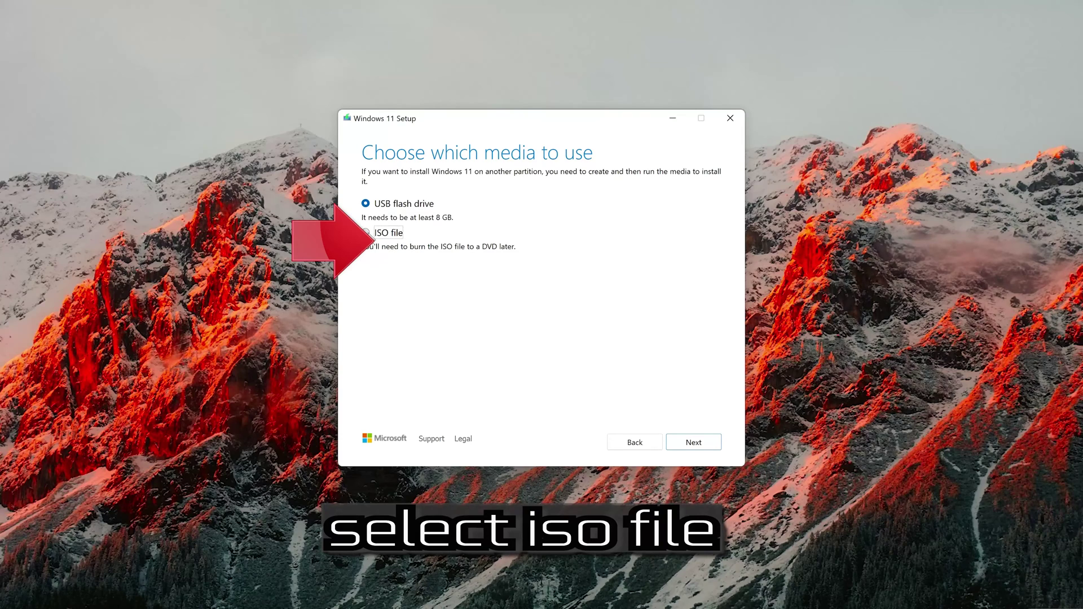
left_click(704, 444)
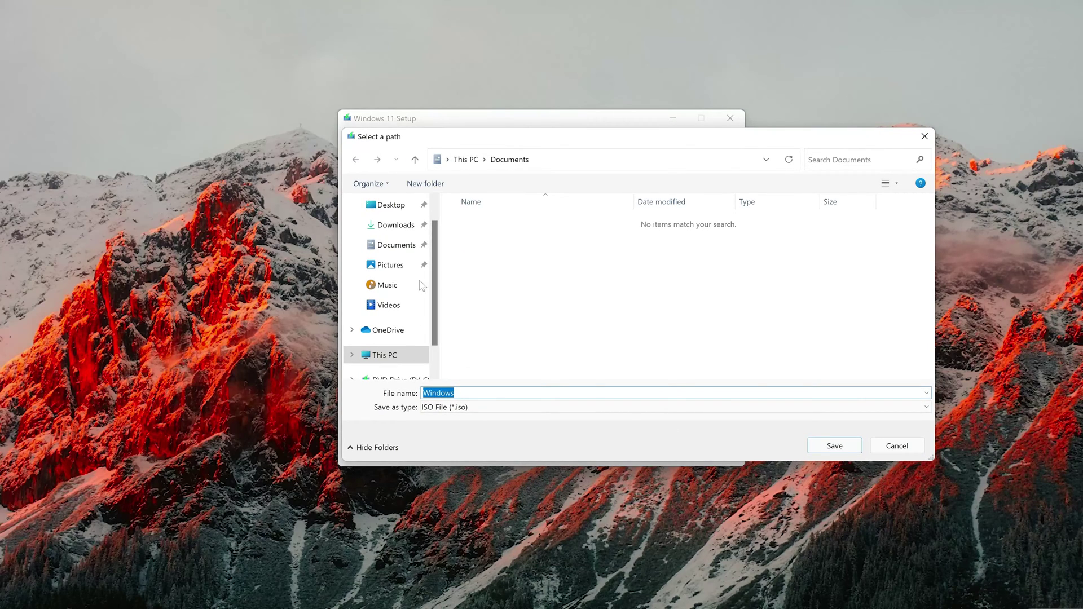
left_click(402, 209)
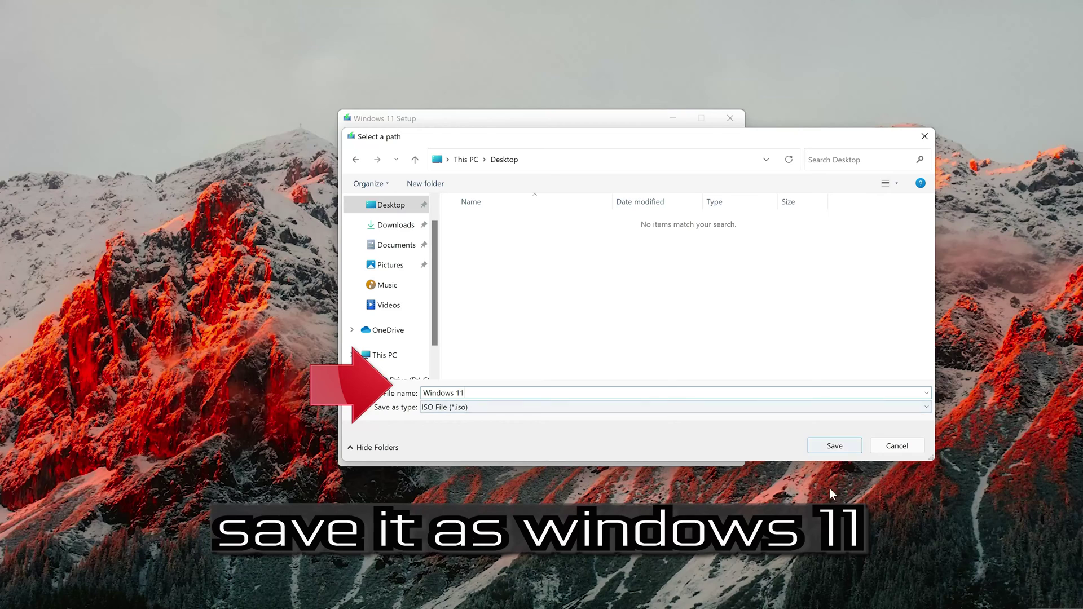
left_click(845, 452)
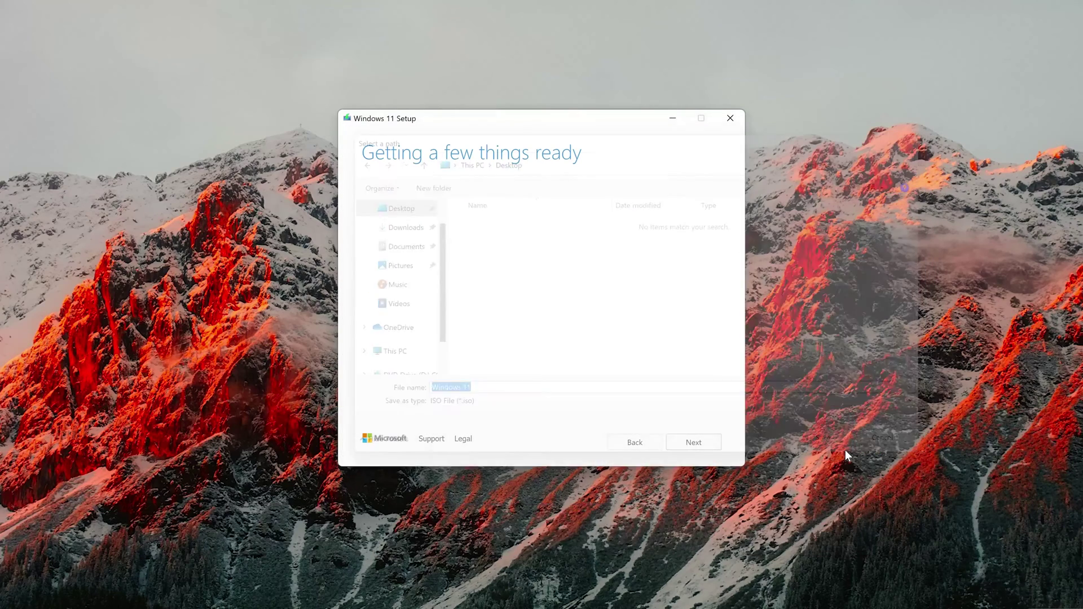
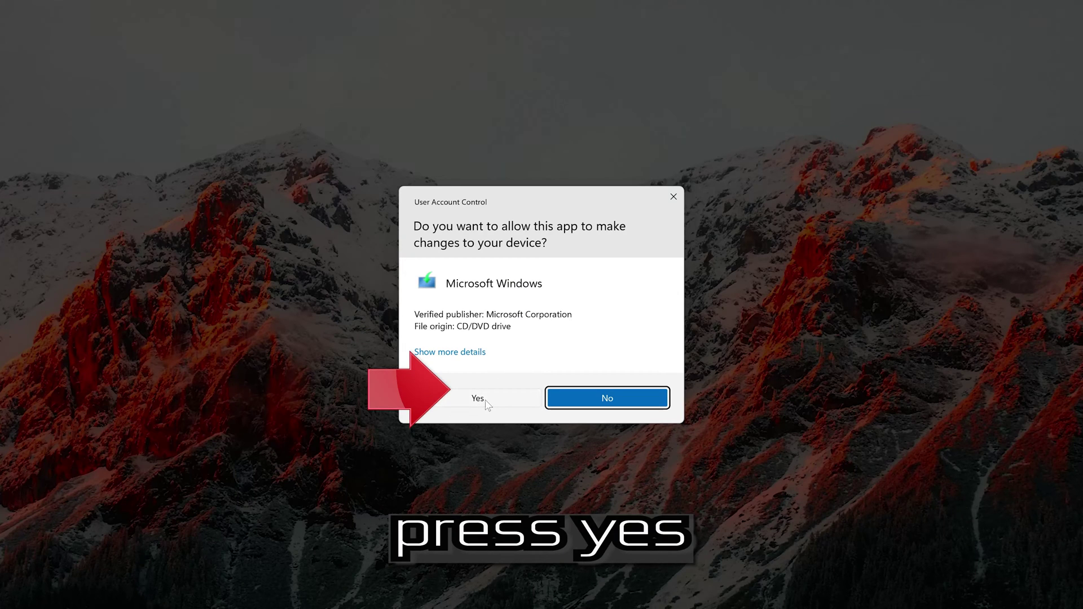
Step: Allow setup from the ISO drive to run, close the drive's folder window and advance Windows 11 Setup to the Ready to install page
left_click(486, 401)
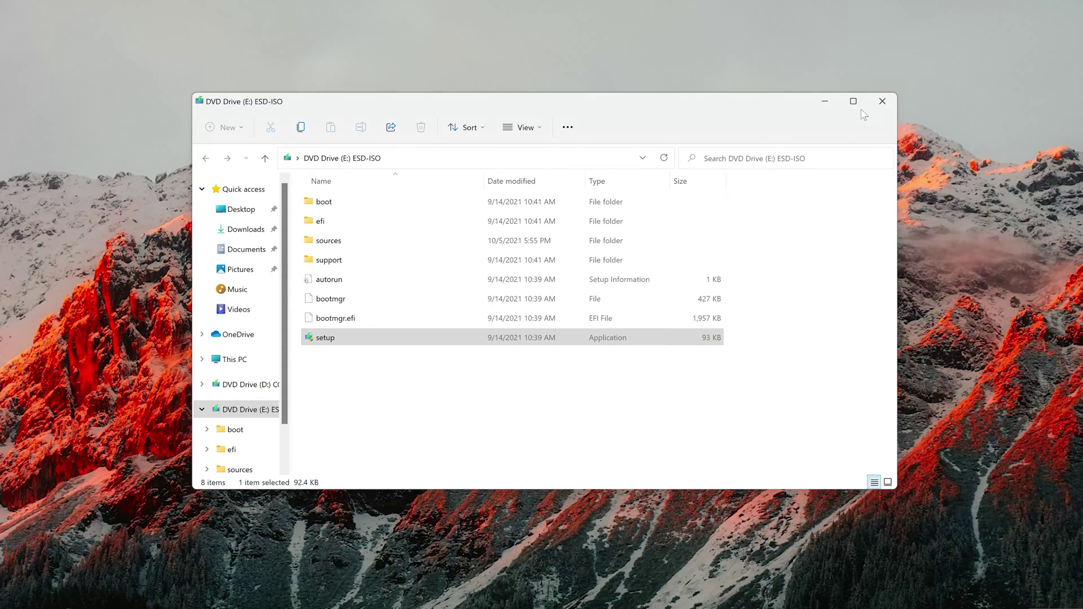
left_click(881, 104)
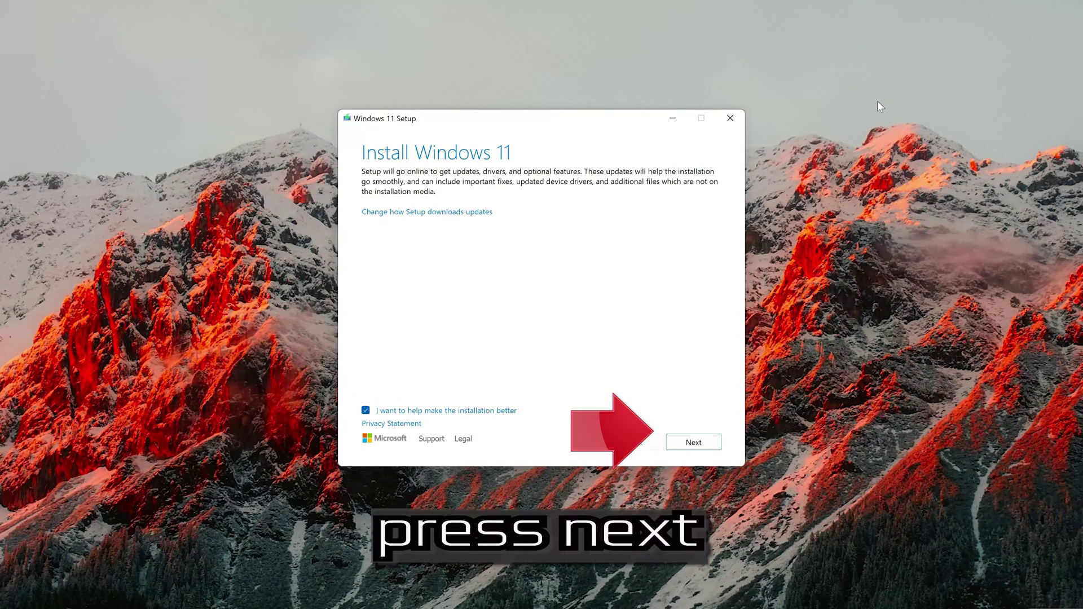
left_click(705, 448)
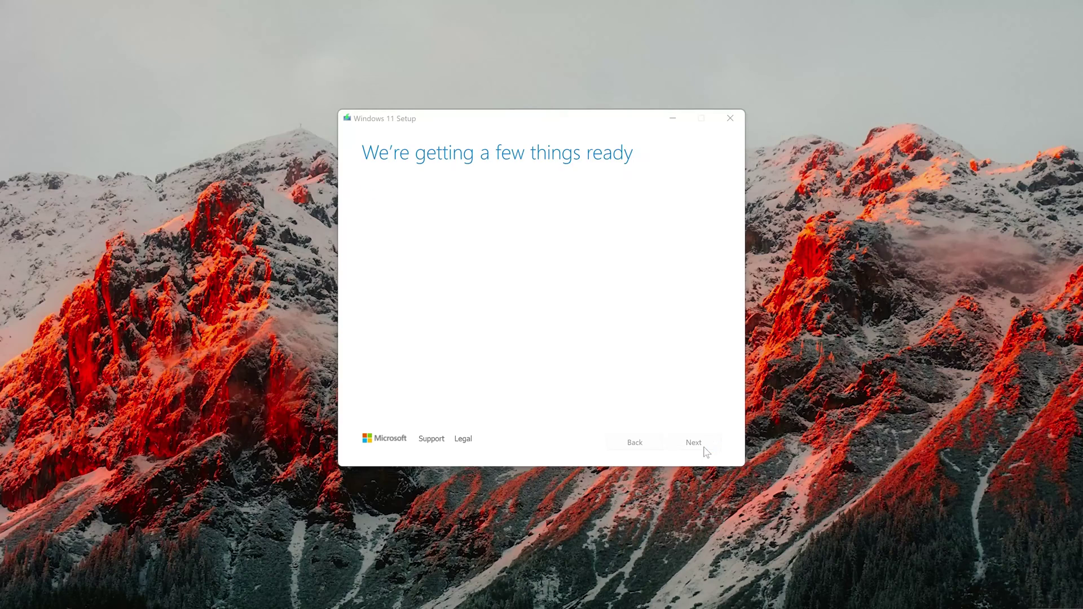
left_click(694, 445)
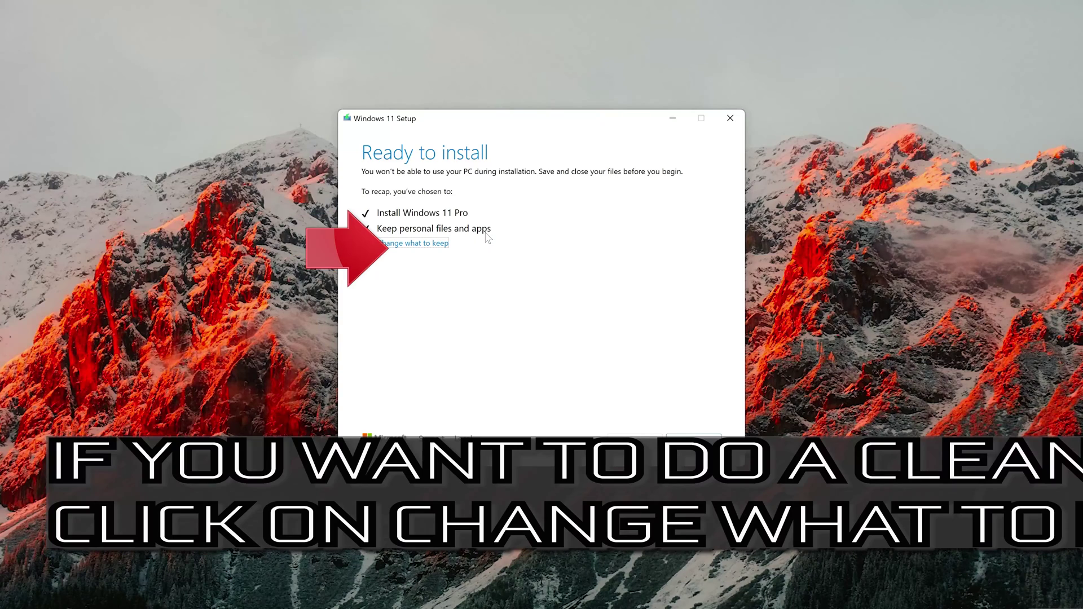
Step: Review the options for what to keep, stay with Keep personal files and apps, and start the Windows 11 Pro installation
left_click(432, 244)
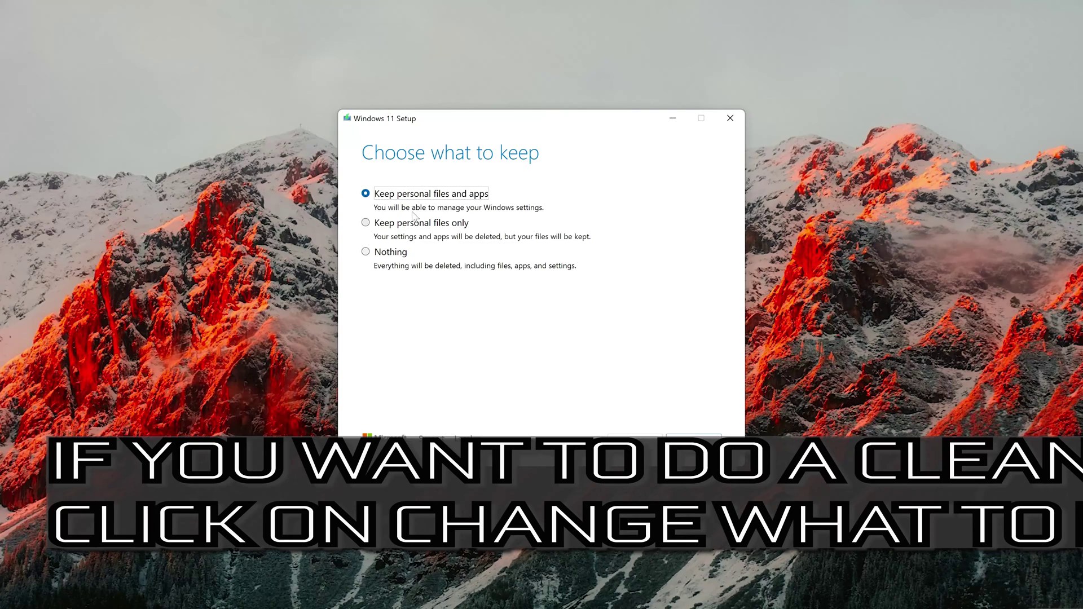
left_click(700, 443)
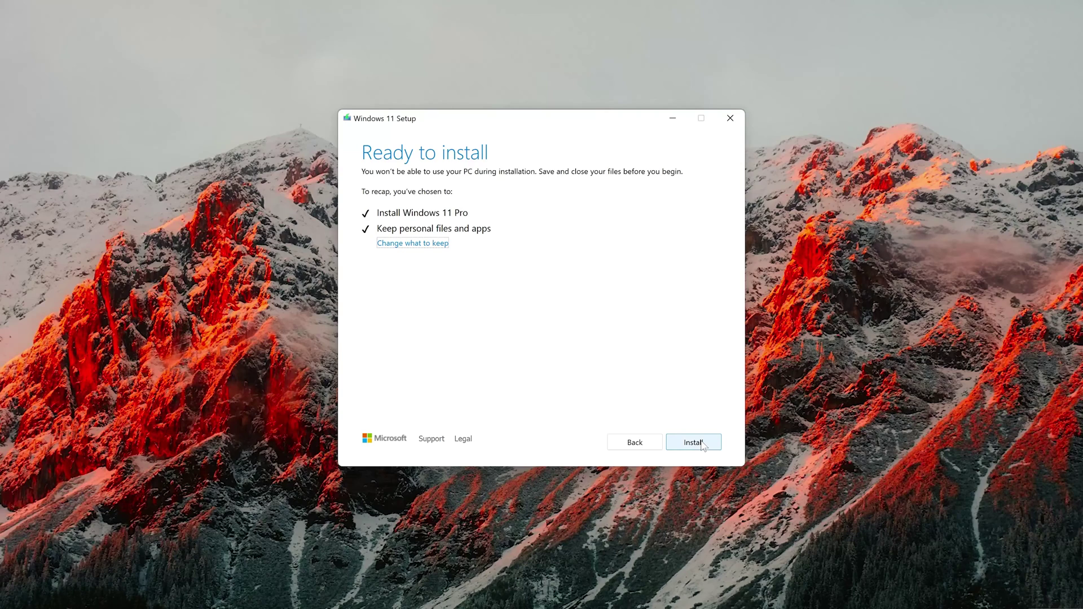
left_click(693, 443)
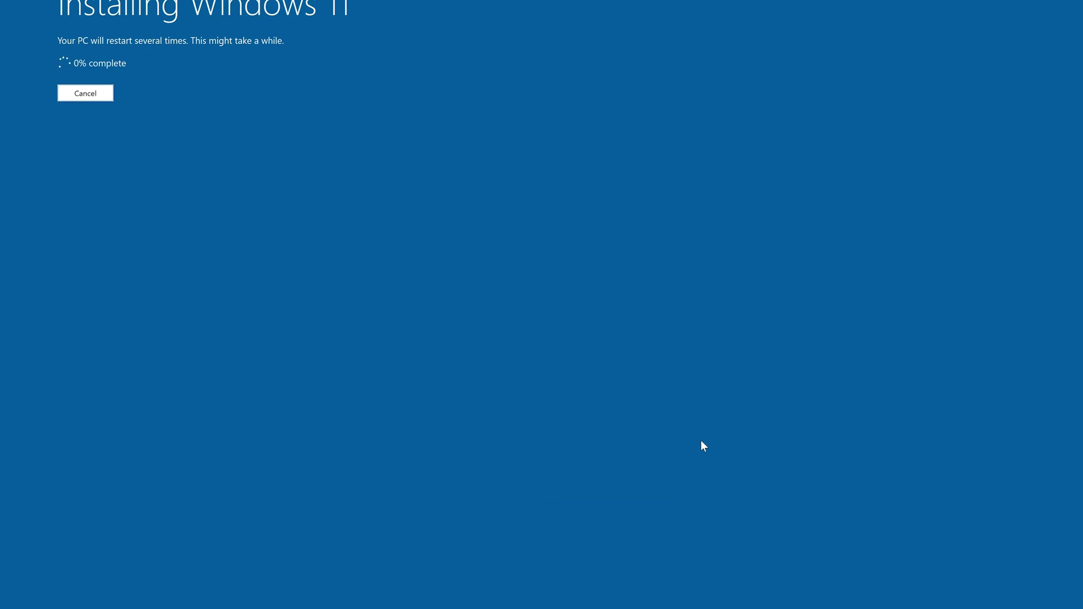